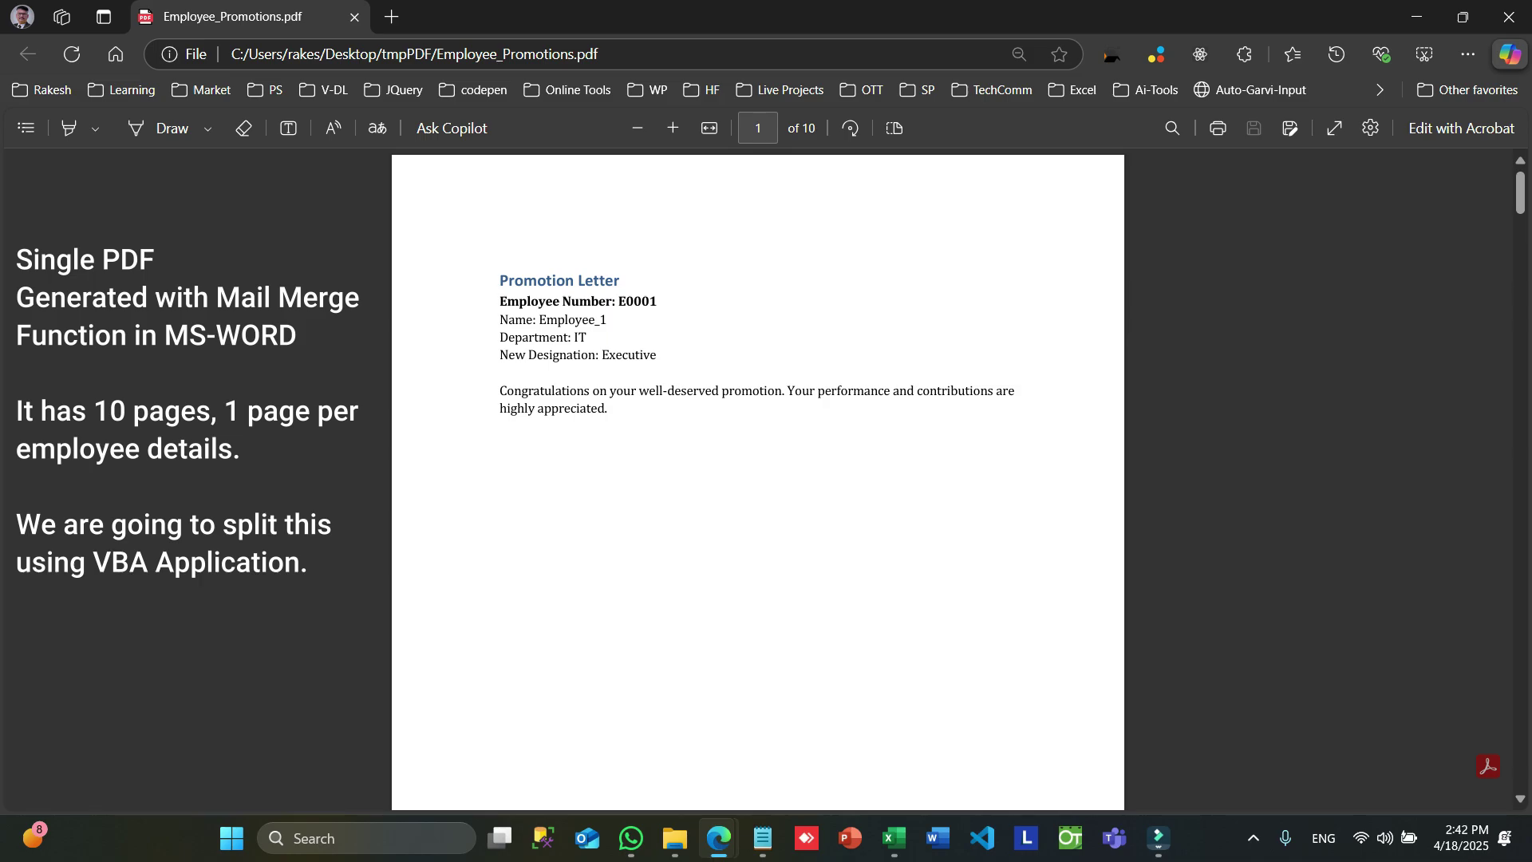
{"action": "scroll", "coordinate": [757, 479], "scroll_direction": "down", "scroll_amount": 1}
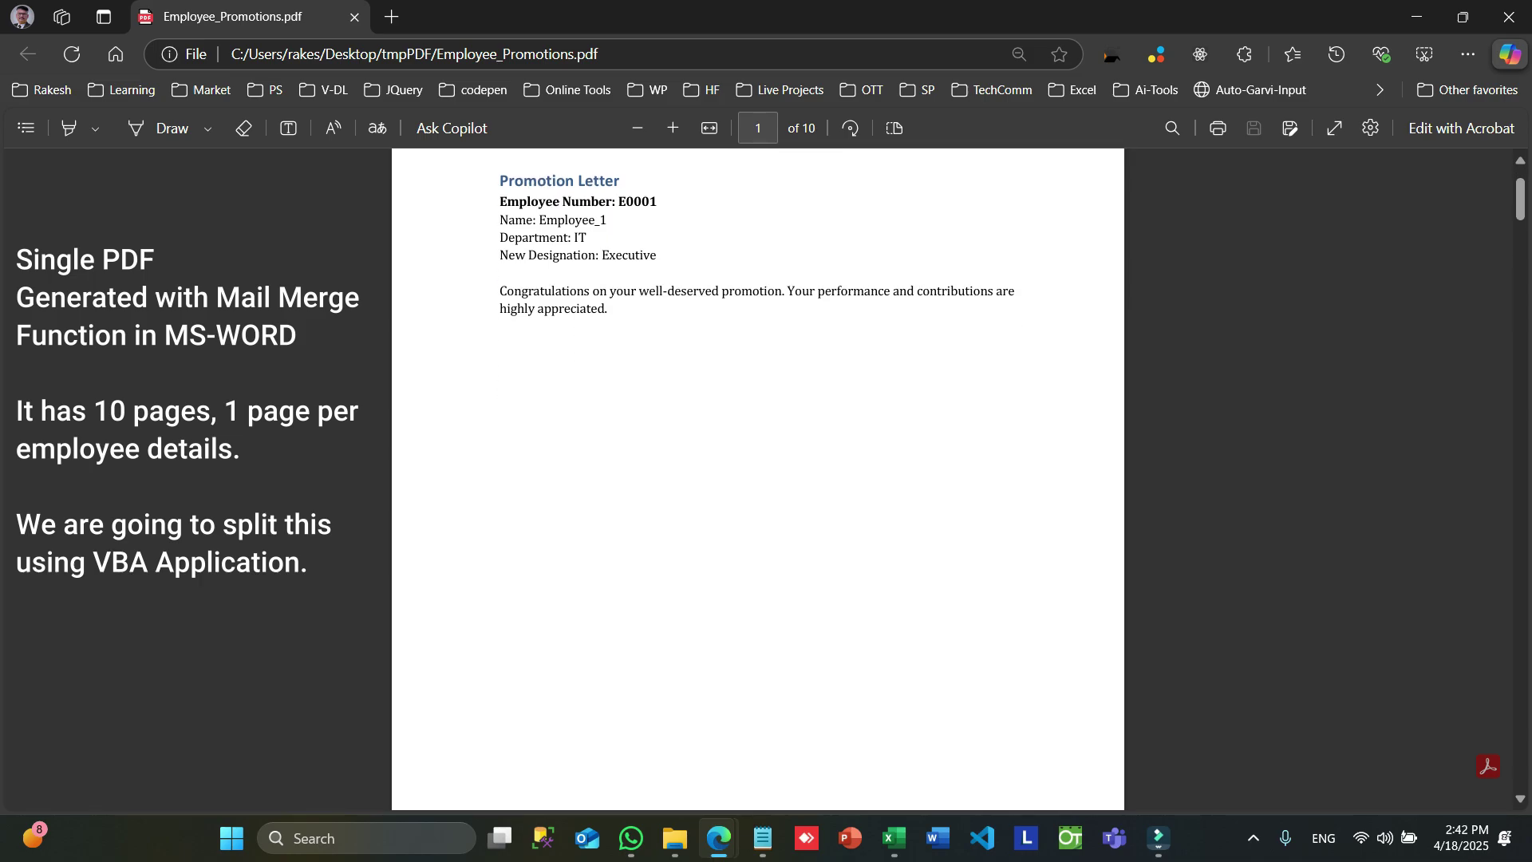
{"action": "scroll", "coordinate": [757, 478], "scroll_direction": "down", "scroll_amount": 5}
{"action": "scroll", "coordinate": [758, 479], "scroll_direction": "down", "scroll_amount": 4}
{"action": "scroll", "coordinate": [758, 479], "scroll_direction": "down", "scroll_amount": 1}
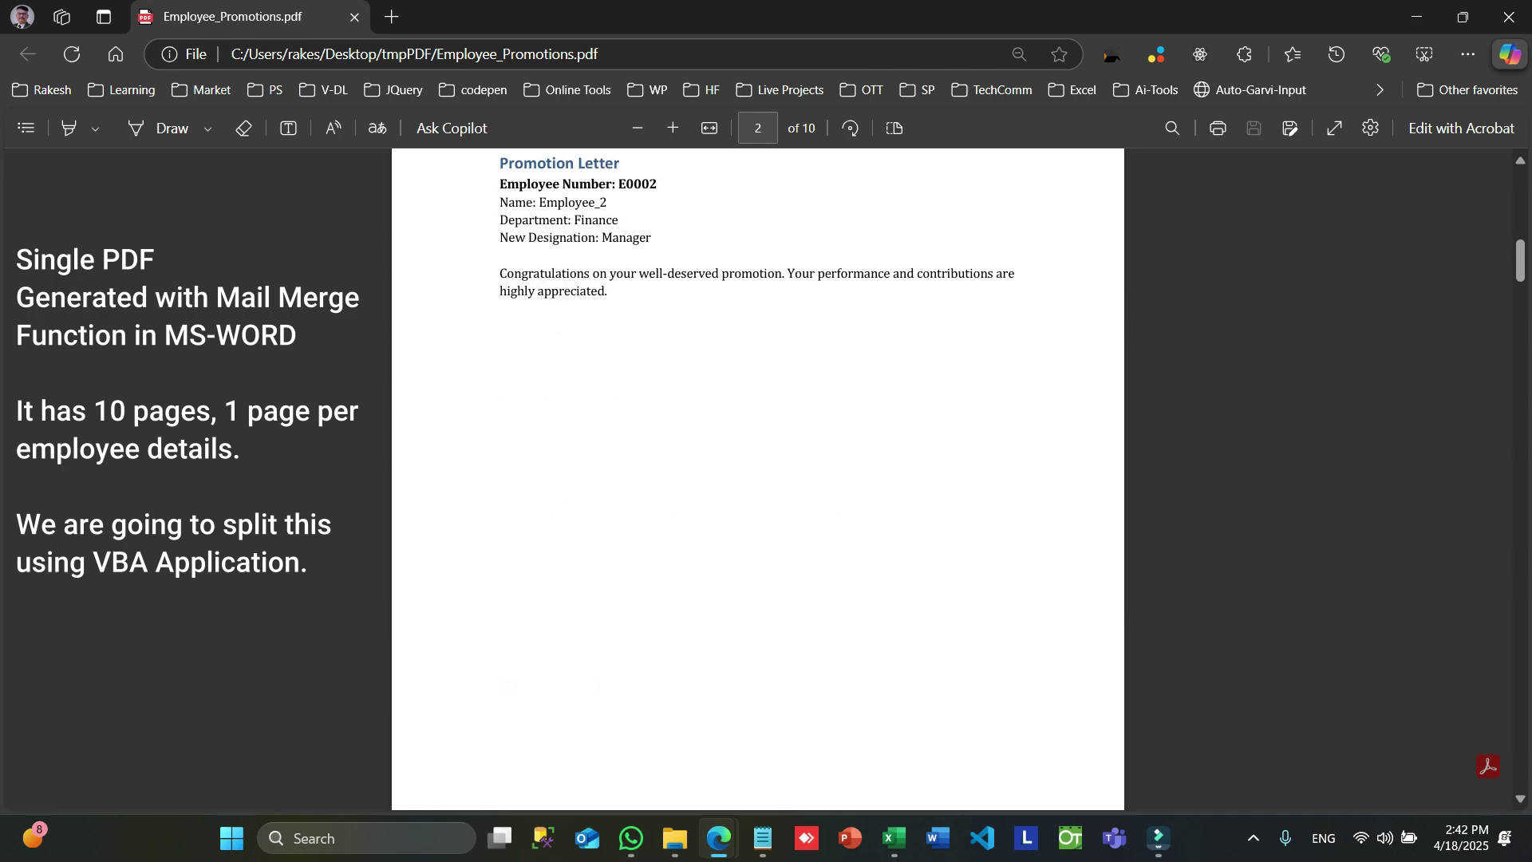
{"action": "scroll", "coordinate": [758, 480], "scroll_direction": "down", "scroll_amount": 5}
{"action": "scroll", "coordinate": [758, 479], "scroll_direction": "down", "scroll_amount": 3}
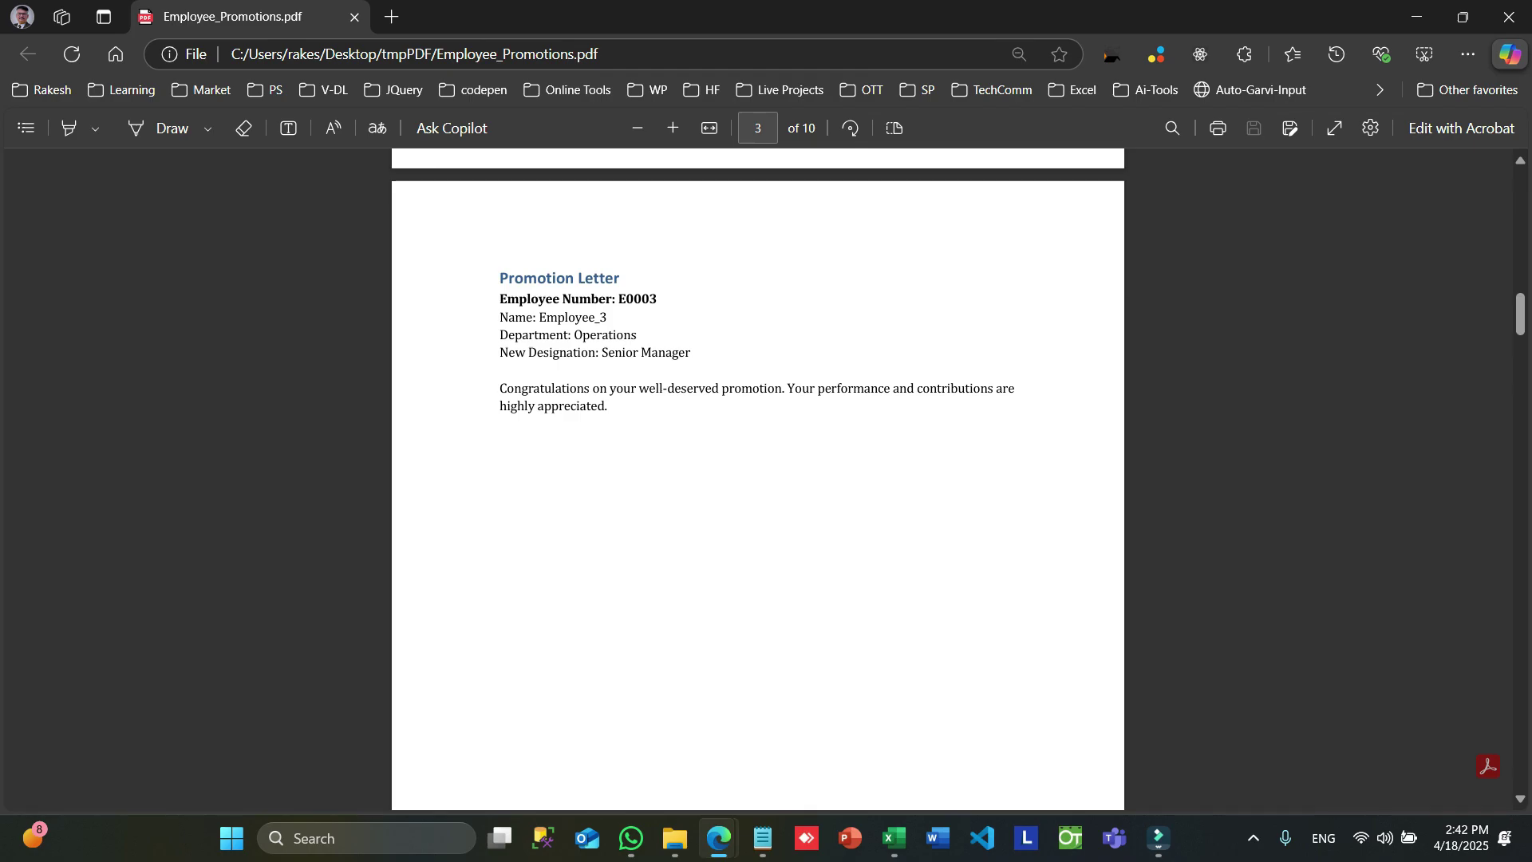
{"action": "scroll", "coordinate": [758, 479], "scroll_direction": "down", "scroll_amount": 2}
{"action": "scroll", "coordinate": [757, 480], "scroll_direction": "up", "scroll_amount": 10}
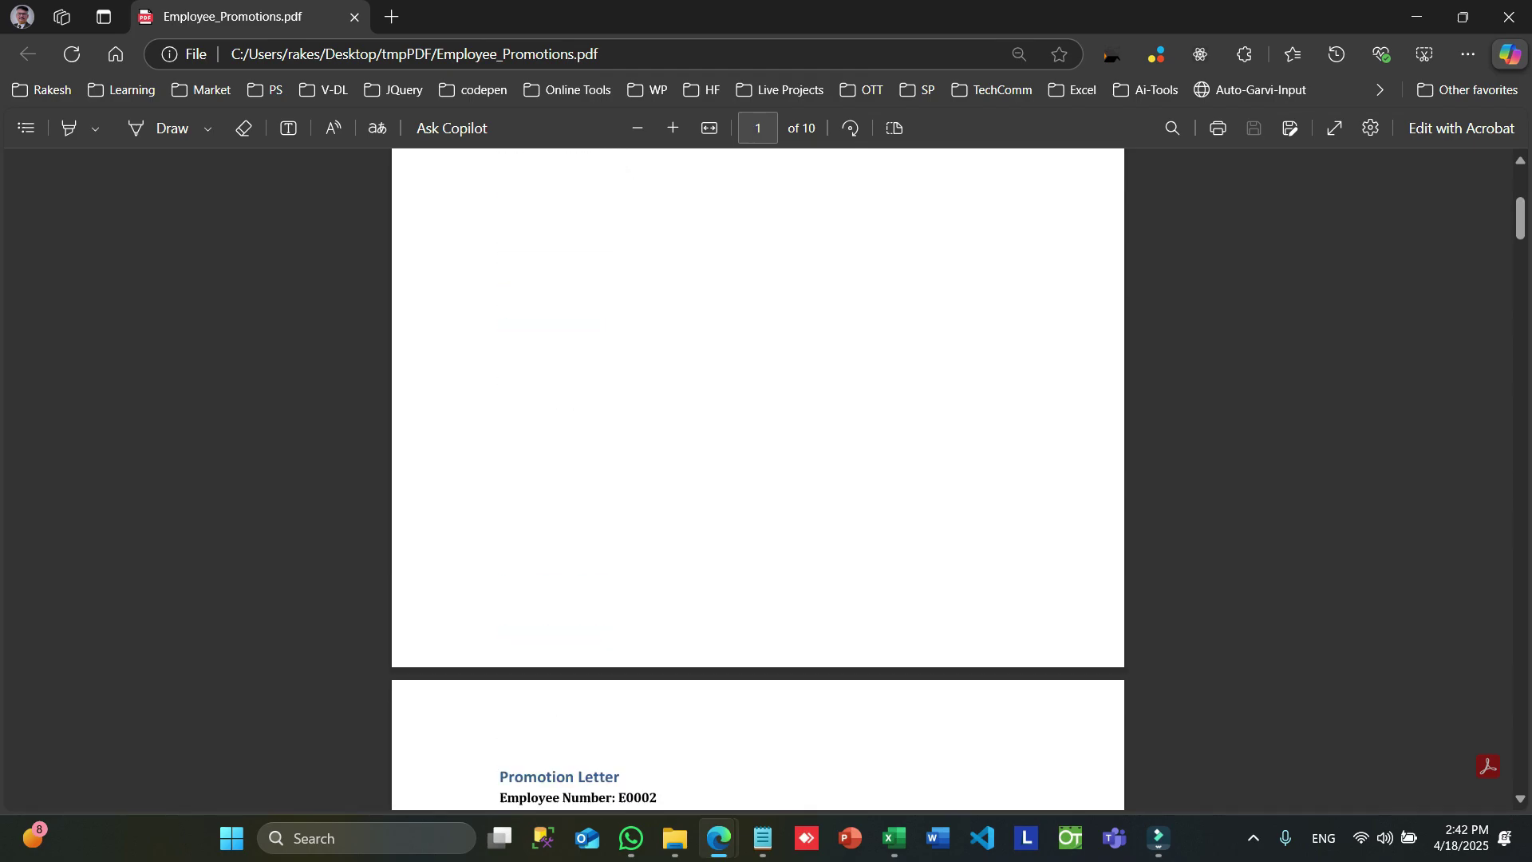
{"action": "scroll", "coordinate": [757, 479], "scroll_direction": "up", "scroll_amount": 2}
{"action": "scroll", "coordinate": [758, 479], "scroll_direction": "up", "scroll_amount": 3}
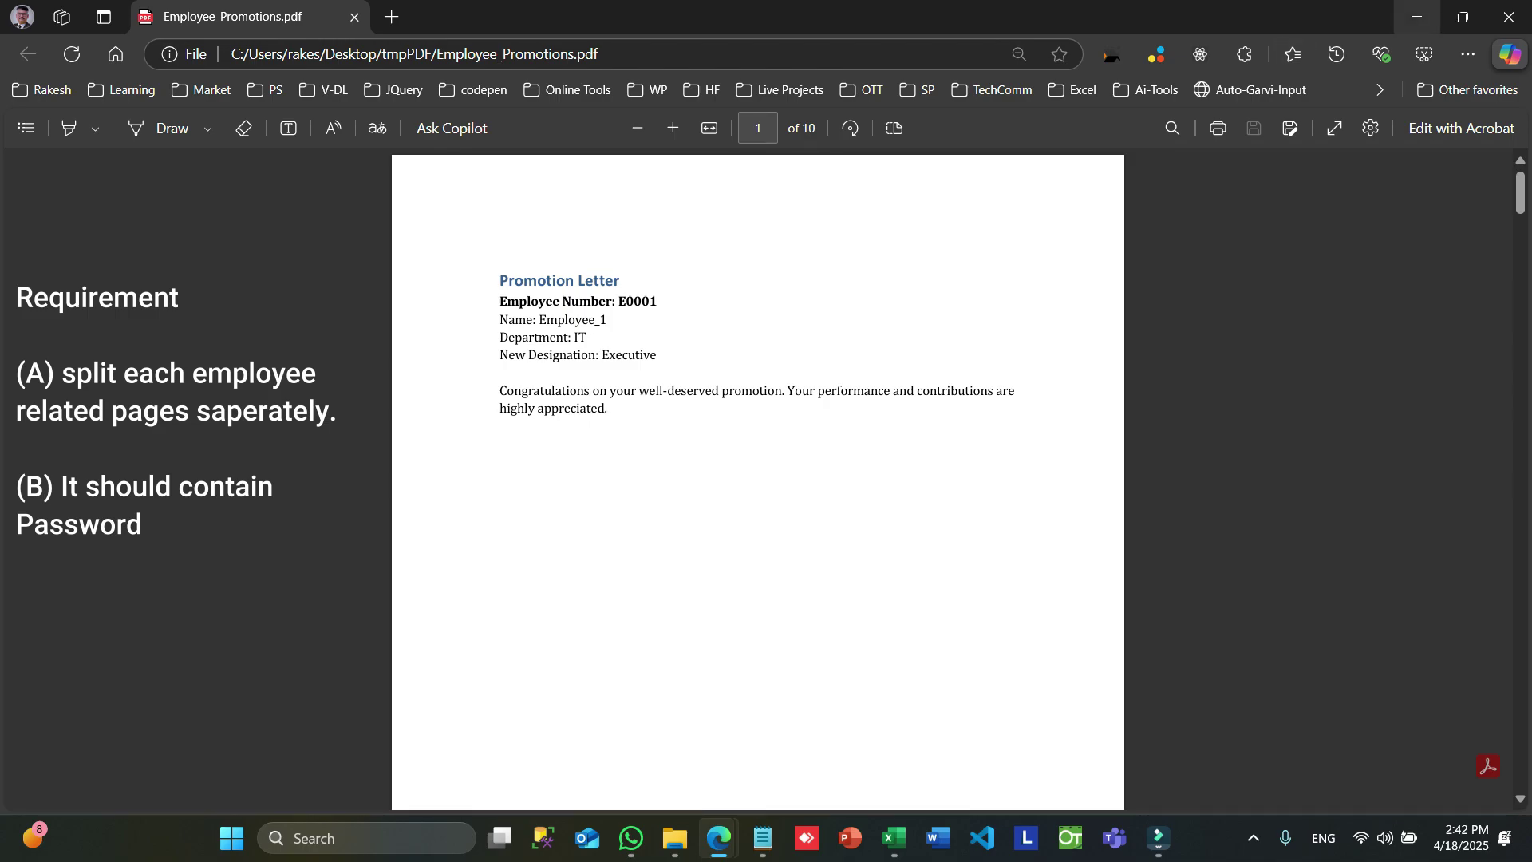
{"action": "mouse_move", "coordinate": [893, 838]}
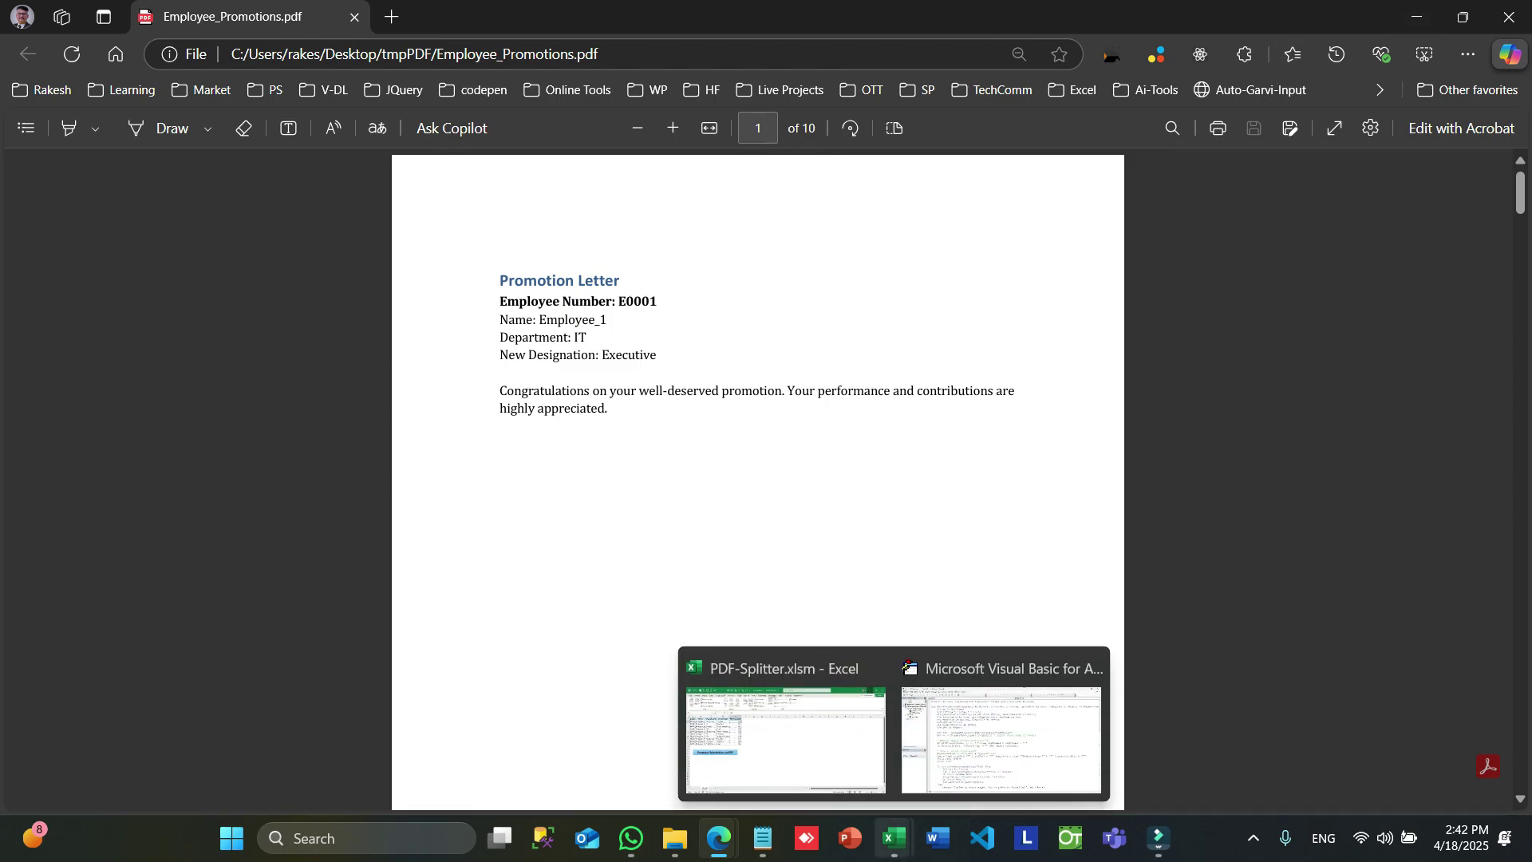
Bring the PDF-Splitter workbook forward and move around the employee table to the PDF Password column
{"action": "left_click", "coordinate": [786, 736]}
{"action": "left_click", "coordinate": [455, 338]}
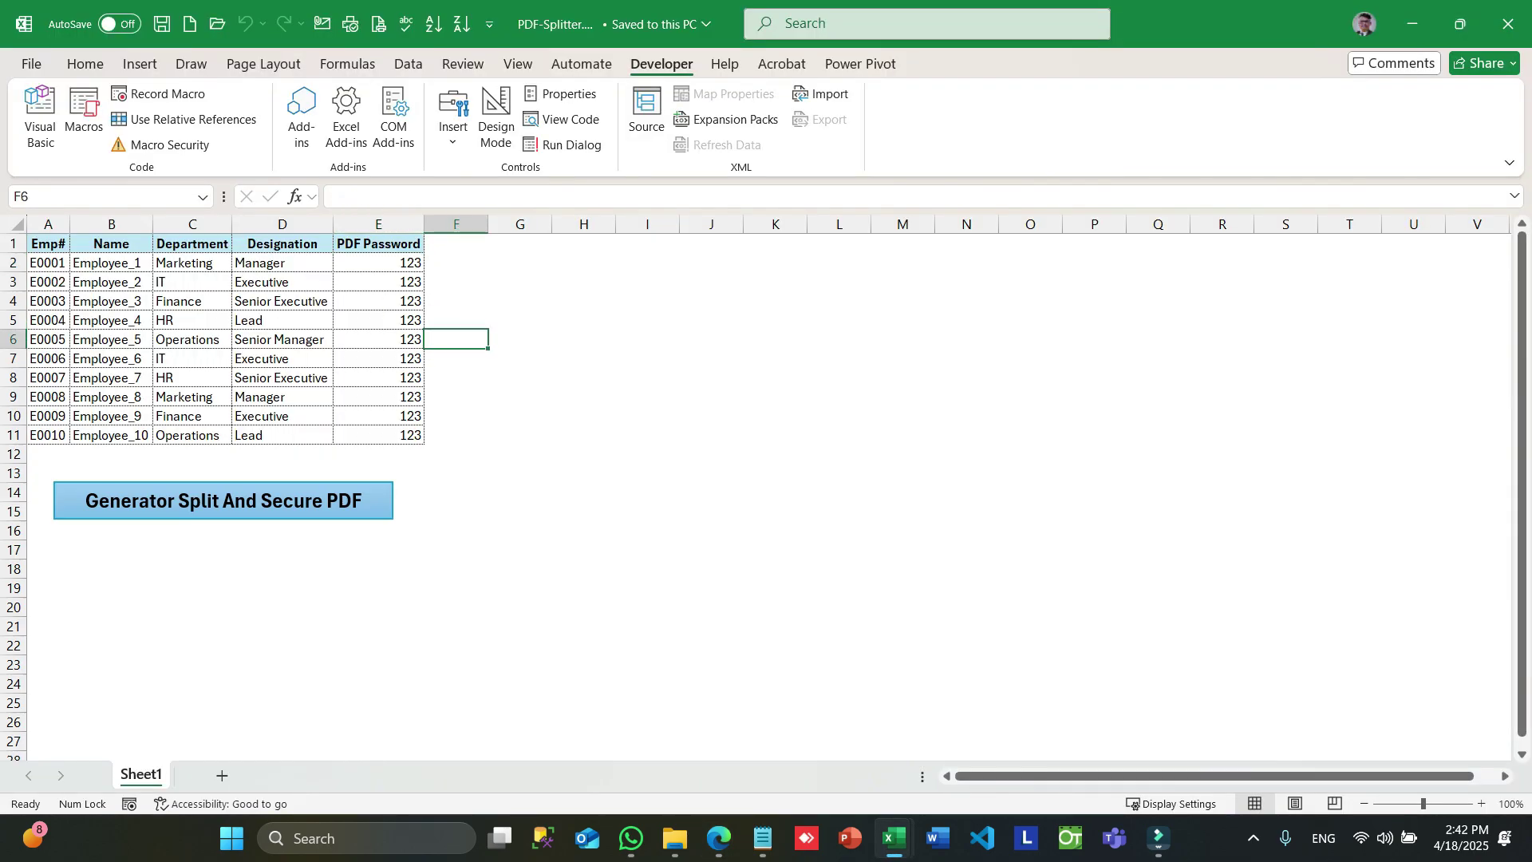
{"action": "left_click", "coordinate": [192, 301]}
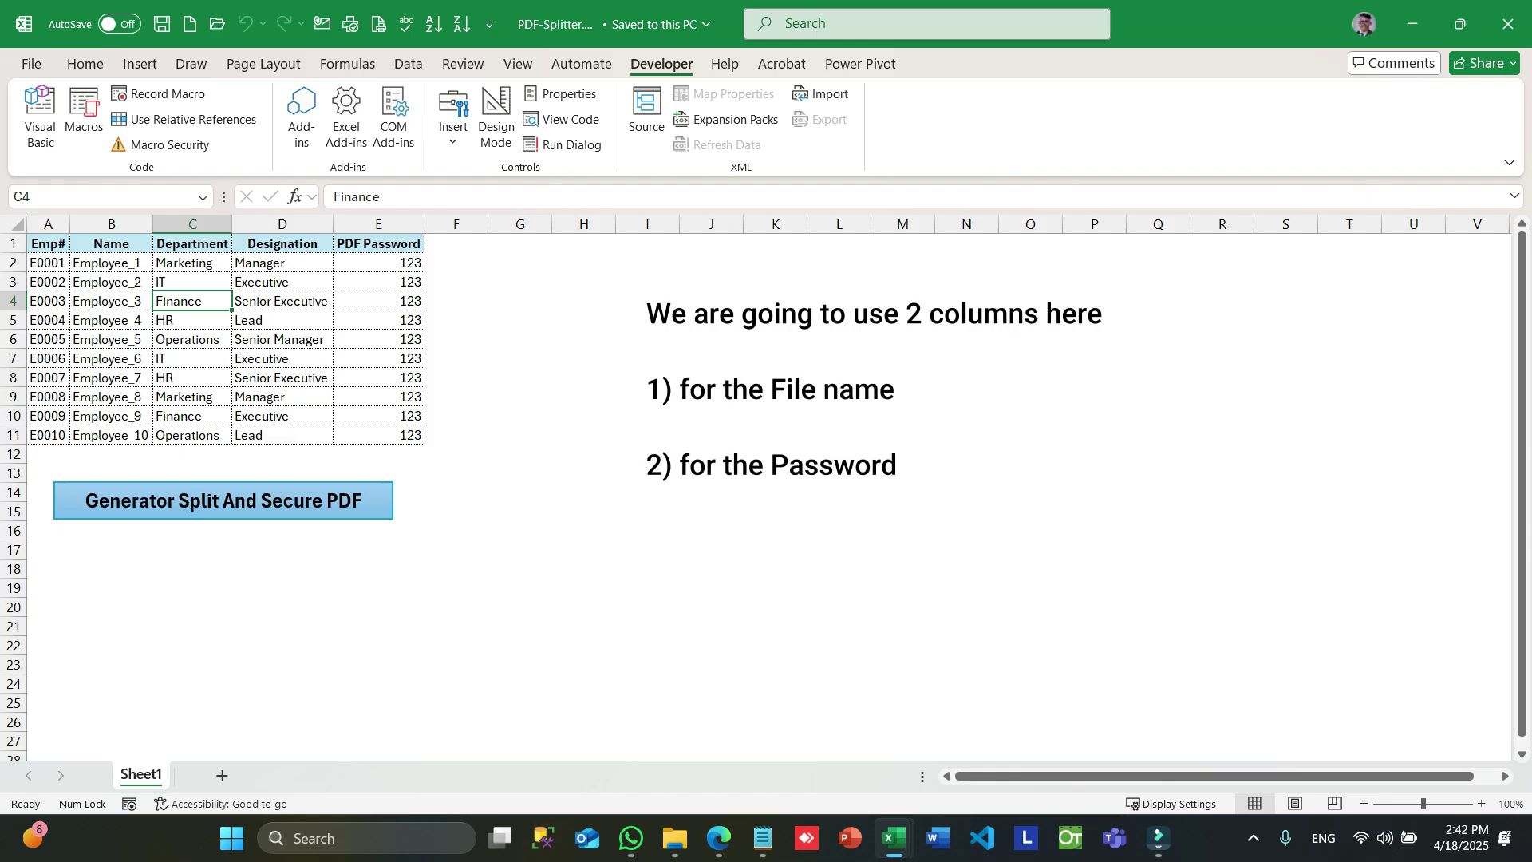
{"action": "key", "text": "Left"}
{"action": "key", "text": "Up"}
{"action": "key", "text": "Up"}
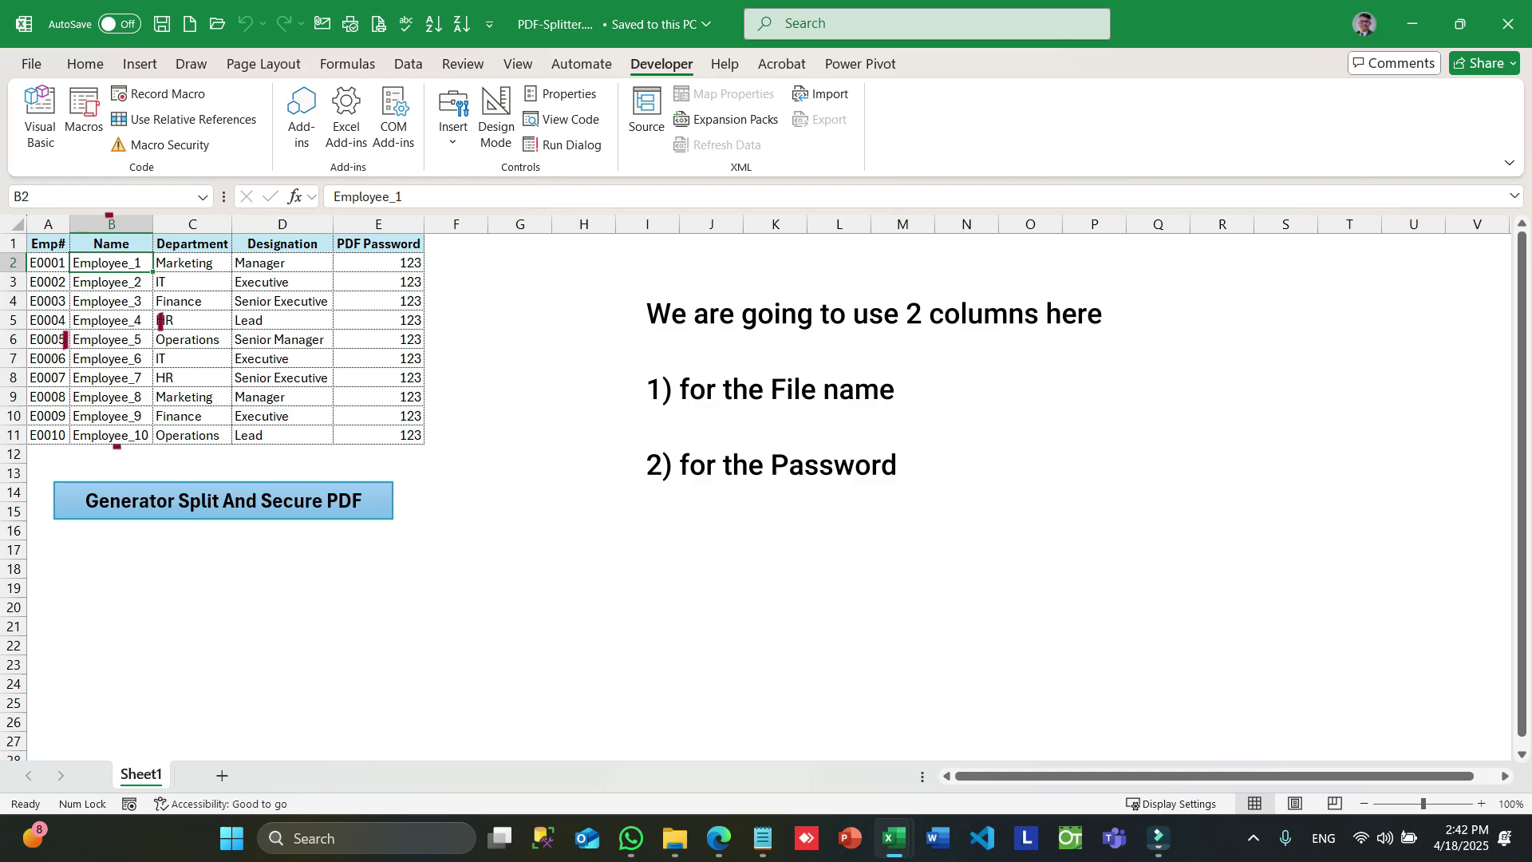
{"action": "key", "text": "Up"}
{"action": "key", "text": "Right"}
{"action": "key", "text": "Right"}
{"action": "key", "text": "Right"}
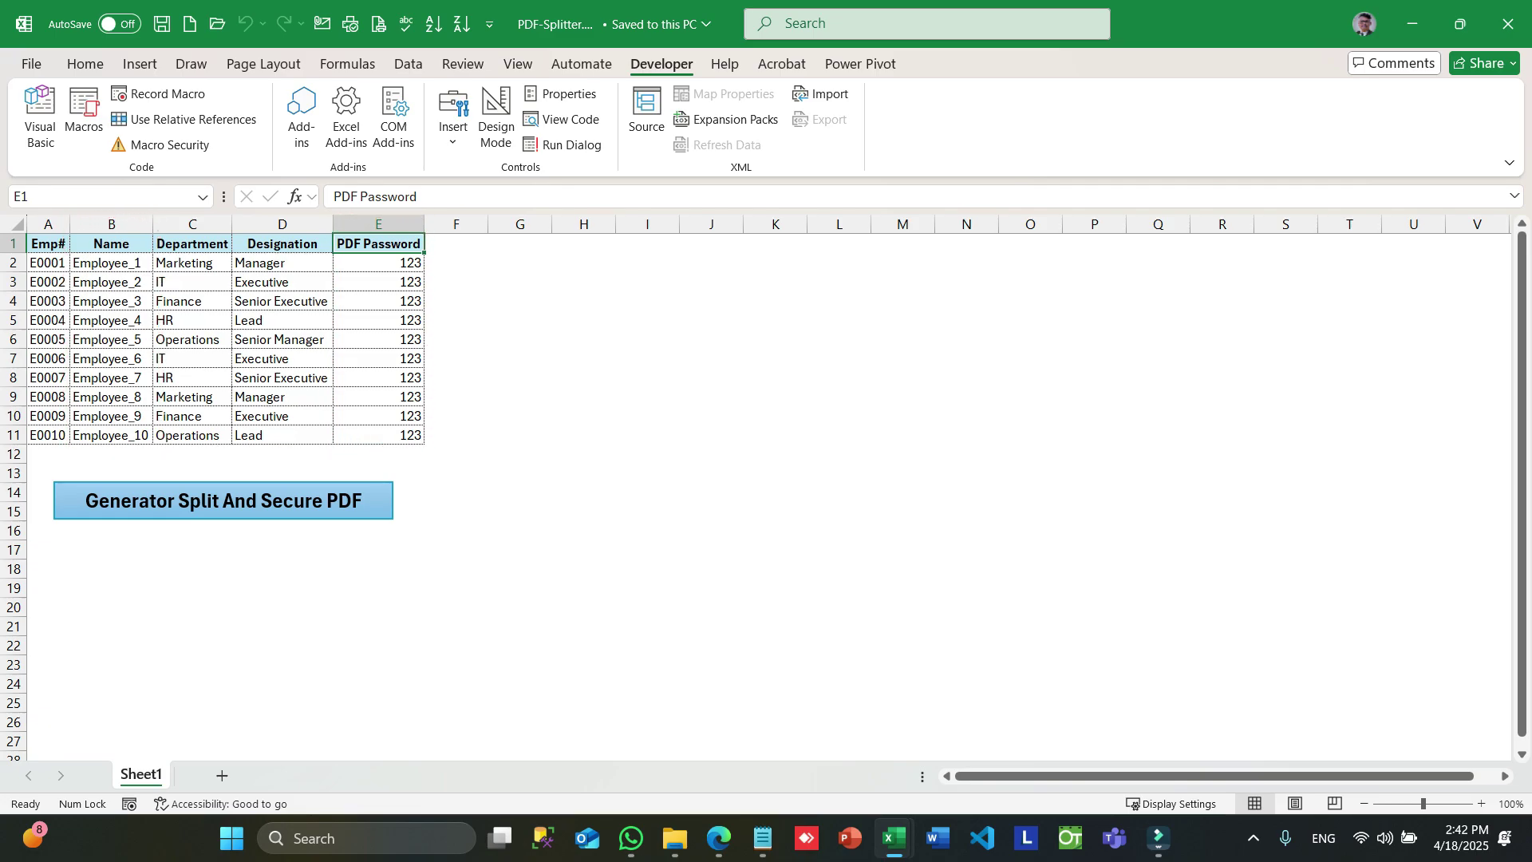
{"action": "key", "text": "Down"}
{"action": "key", "text": "Down"}
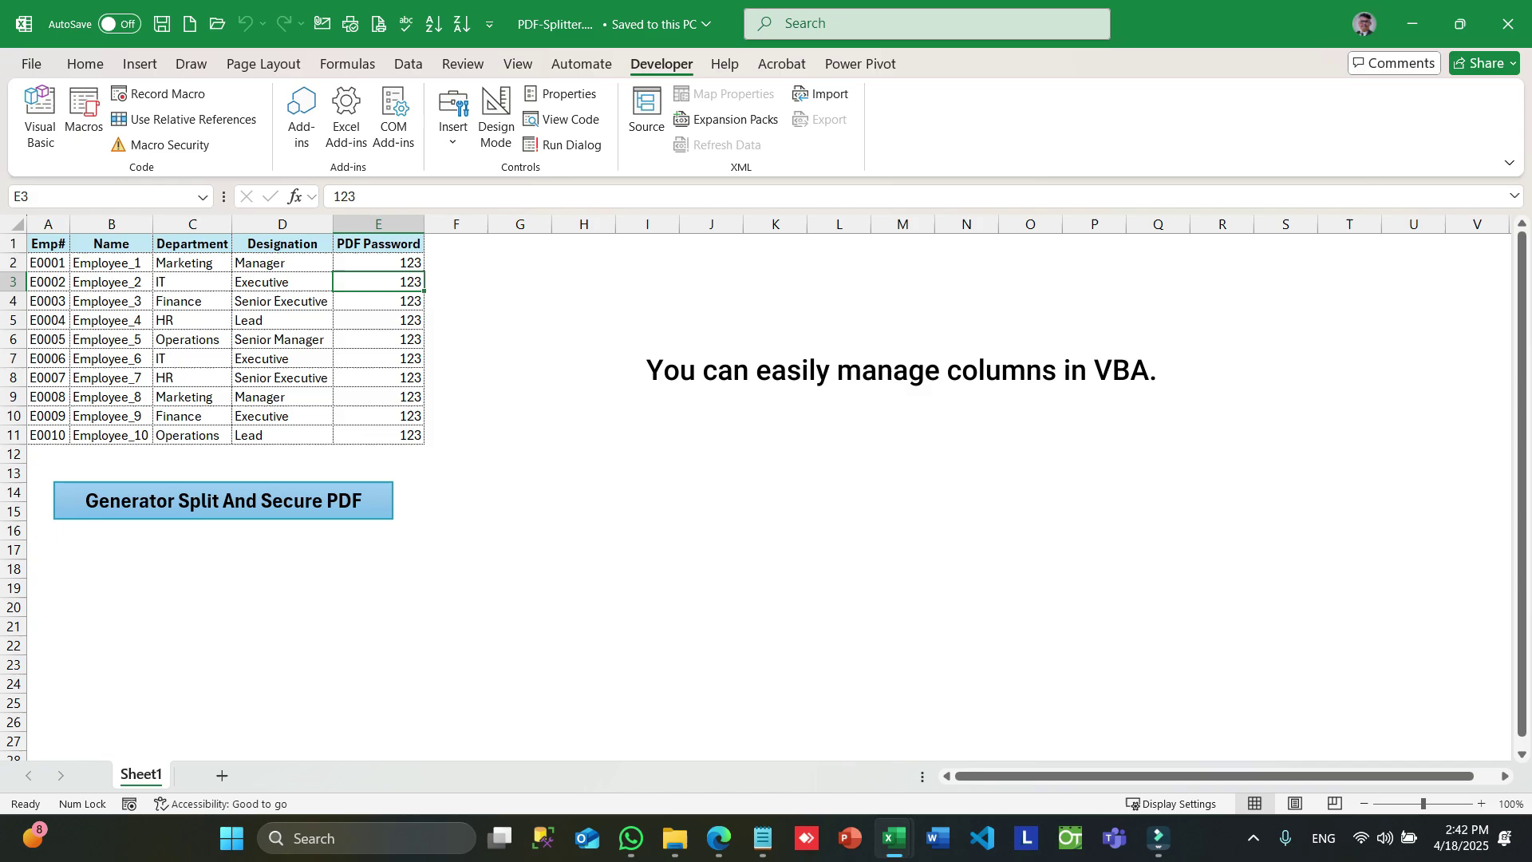
{"action": "key", "text": "Up"}
{"action": "key", "text": "Left"}
{"action": "key", "text": "Left"}
{"action": "key", "text": "Left"}
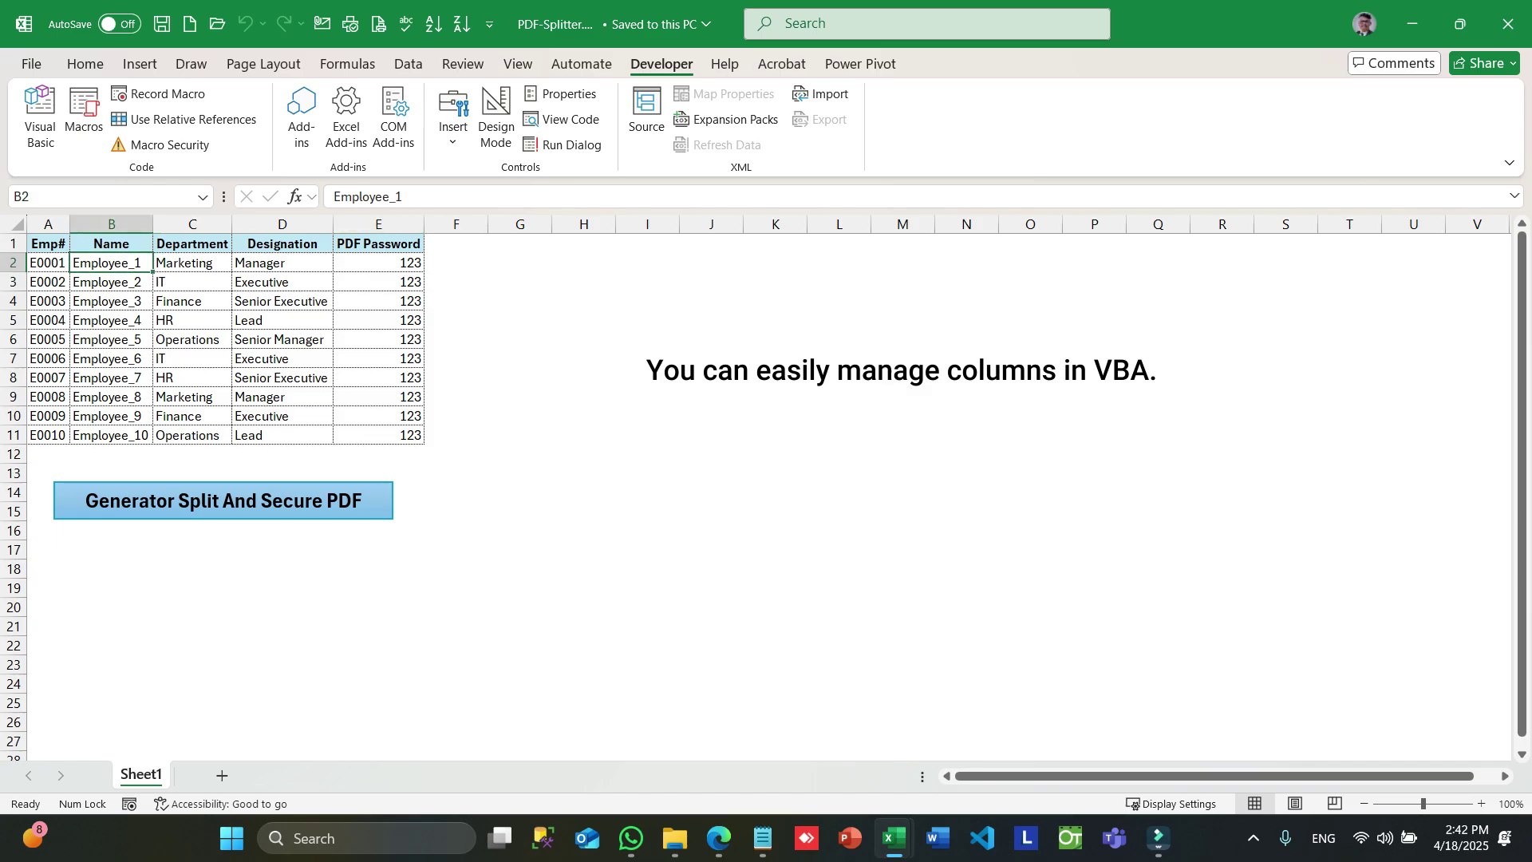
{"action": "key", "text": "Right"}
{"action": "key", "text": "Right"}
{"action": "key", "text": "Right"}
{"action": "key", "text": "shift+Down"}
{"action": "key", "text": "shift+Down"}
{"action": "key", "text": "shift+Down"}
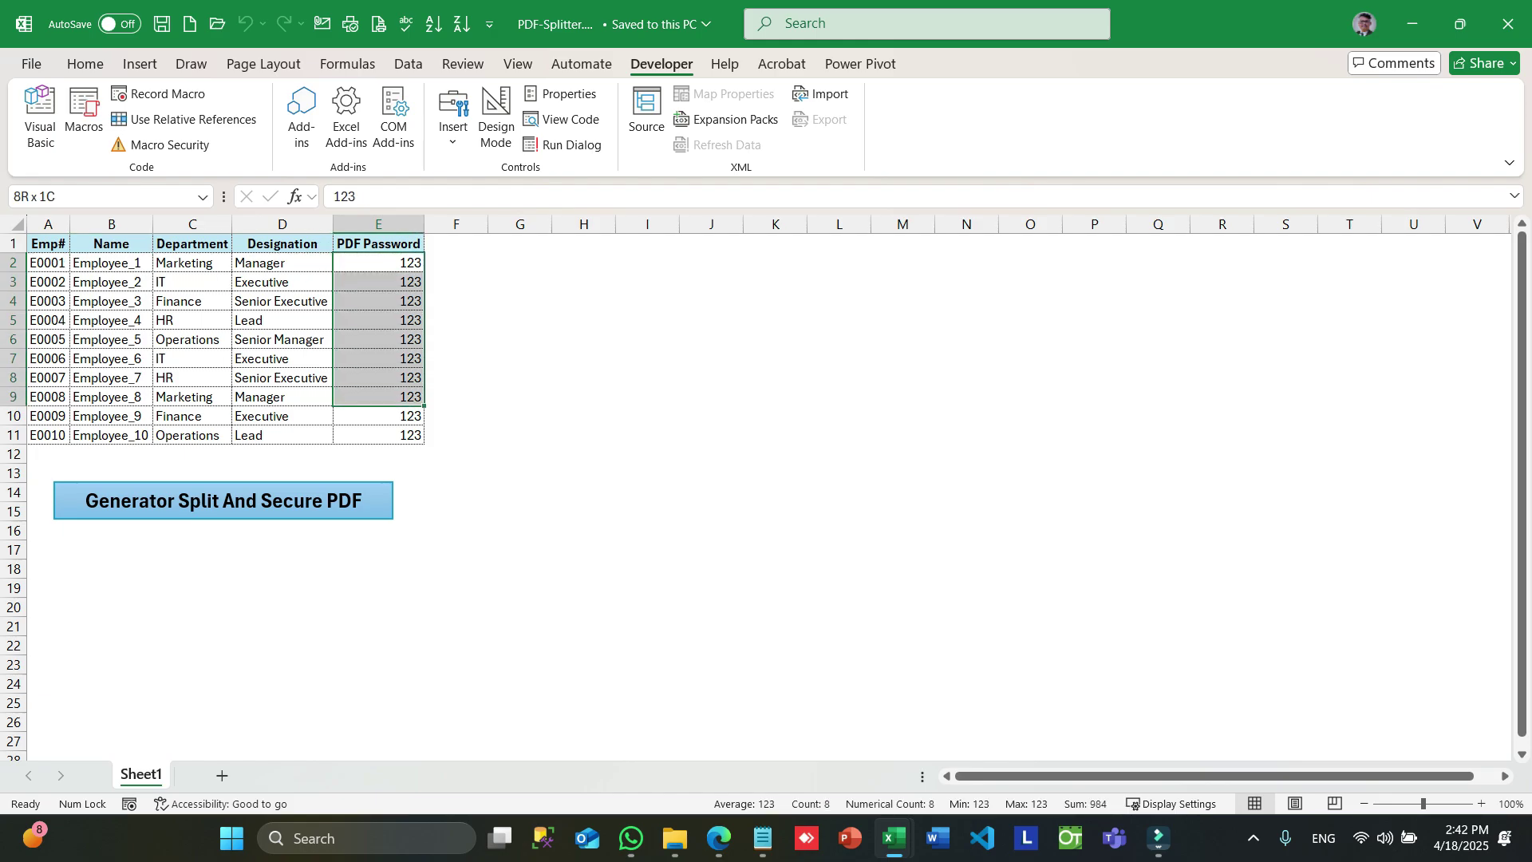
{"action": "key", "text": "Down"}
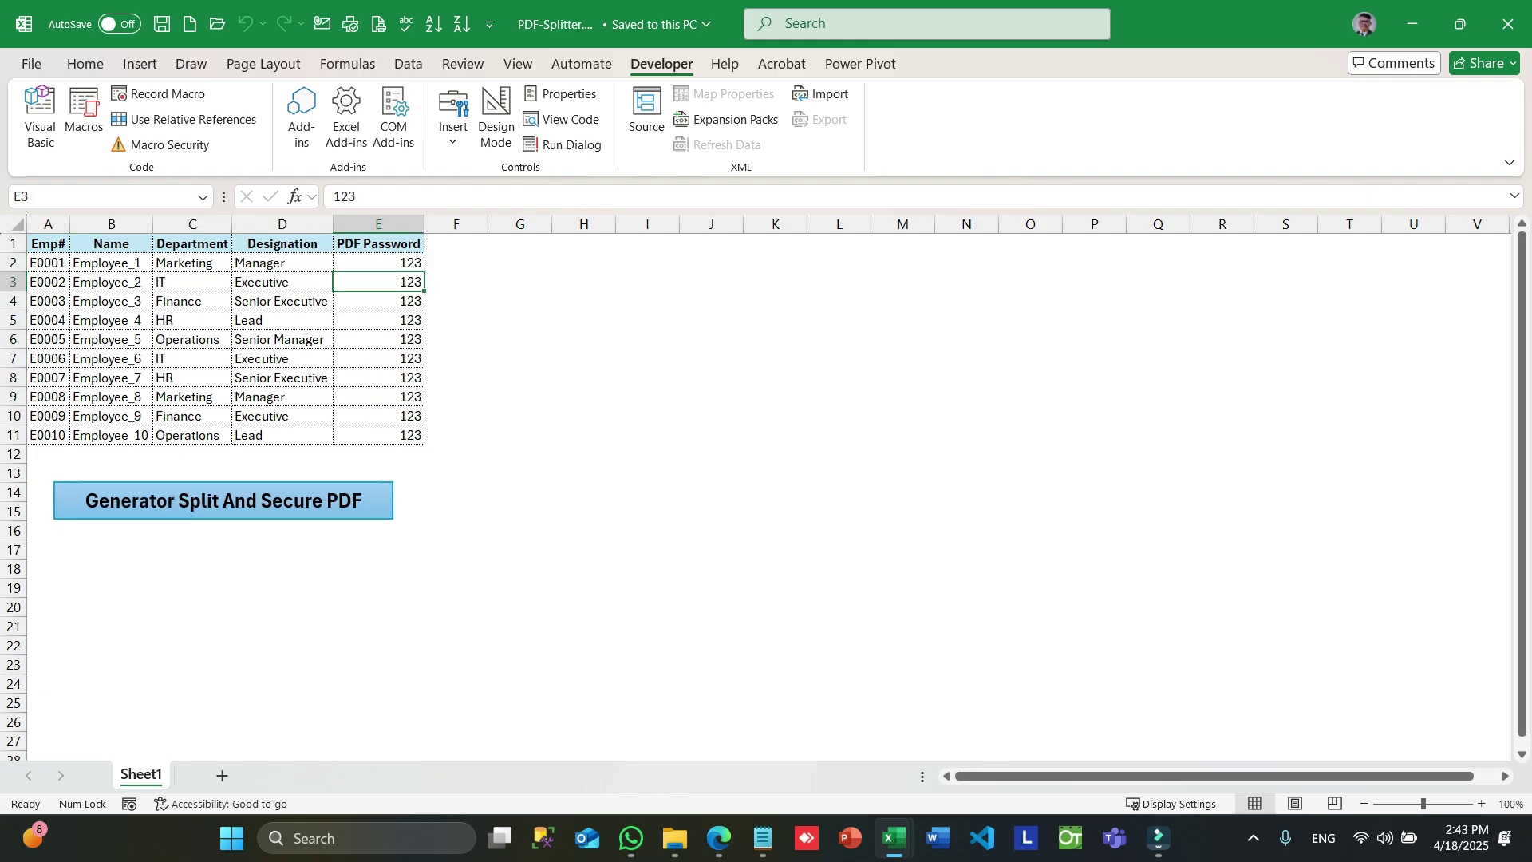
{"action": "key", "text": "Return"}
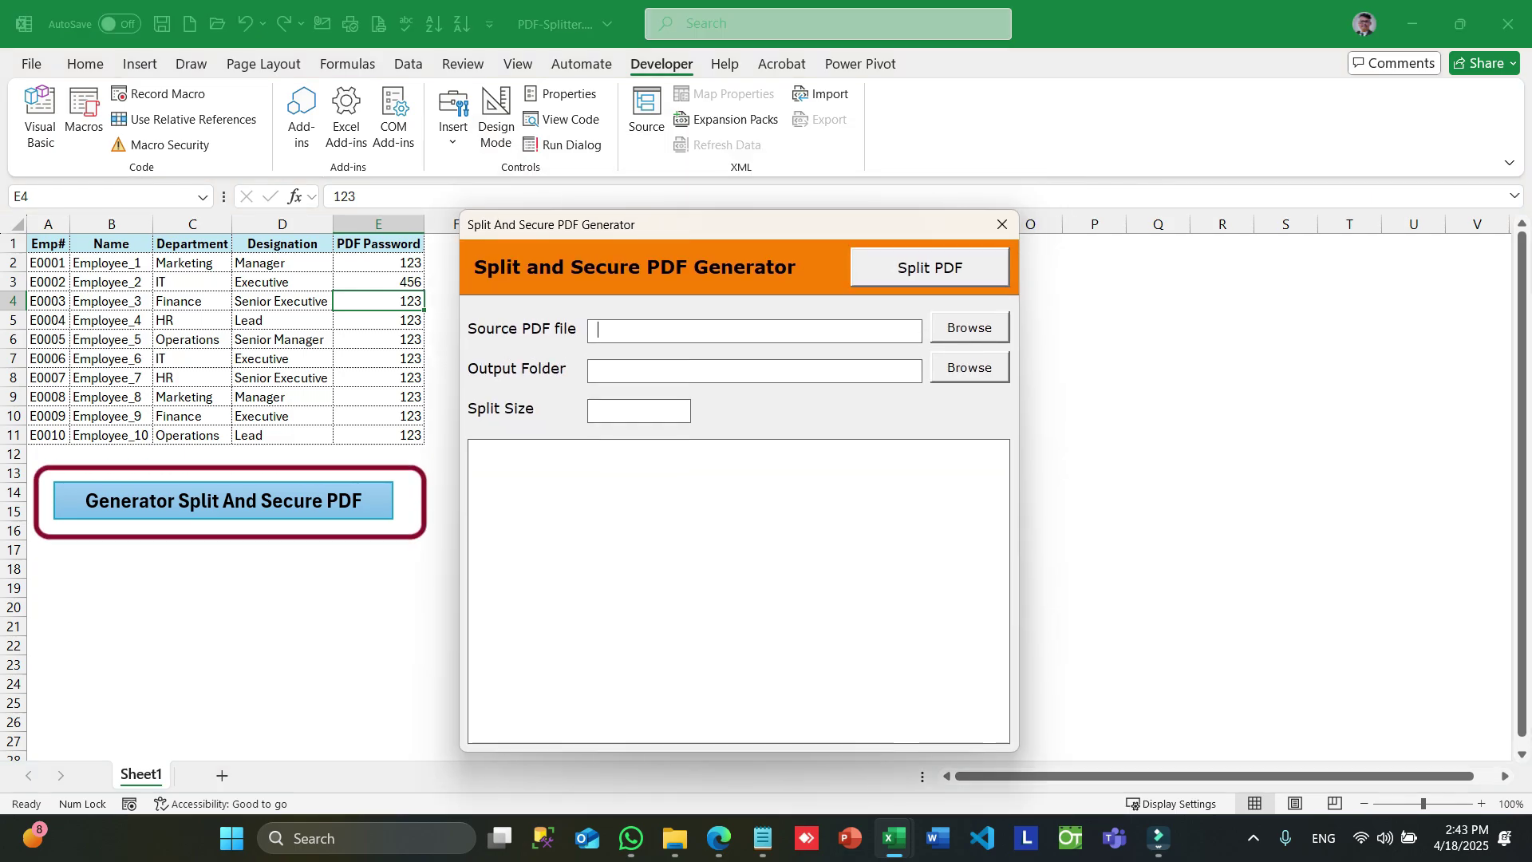
Choose Employee_Promotions.pdf from the tmpPDF folder as the source file
{"action": "left_click", "coordinate": [968, 327]}
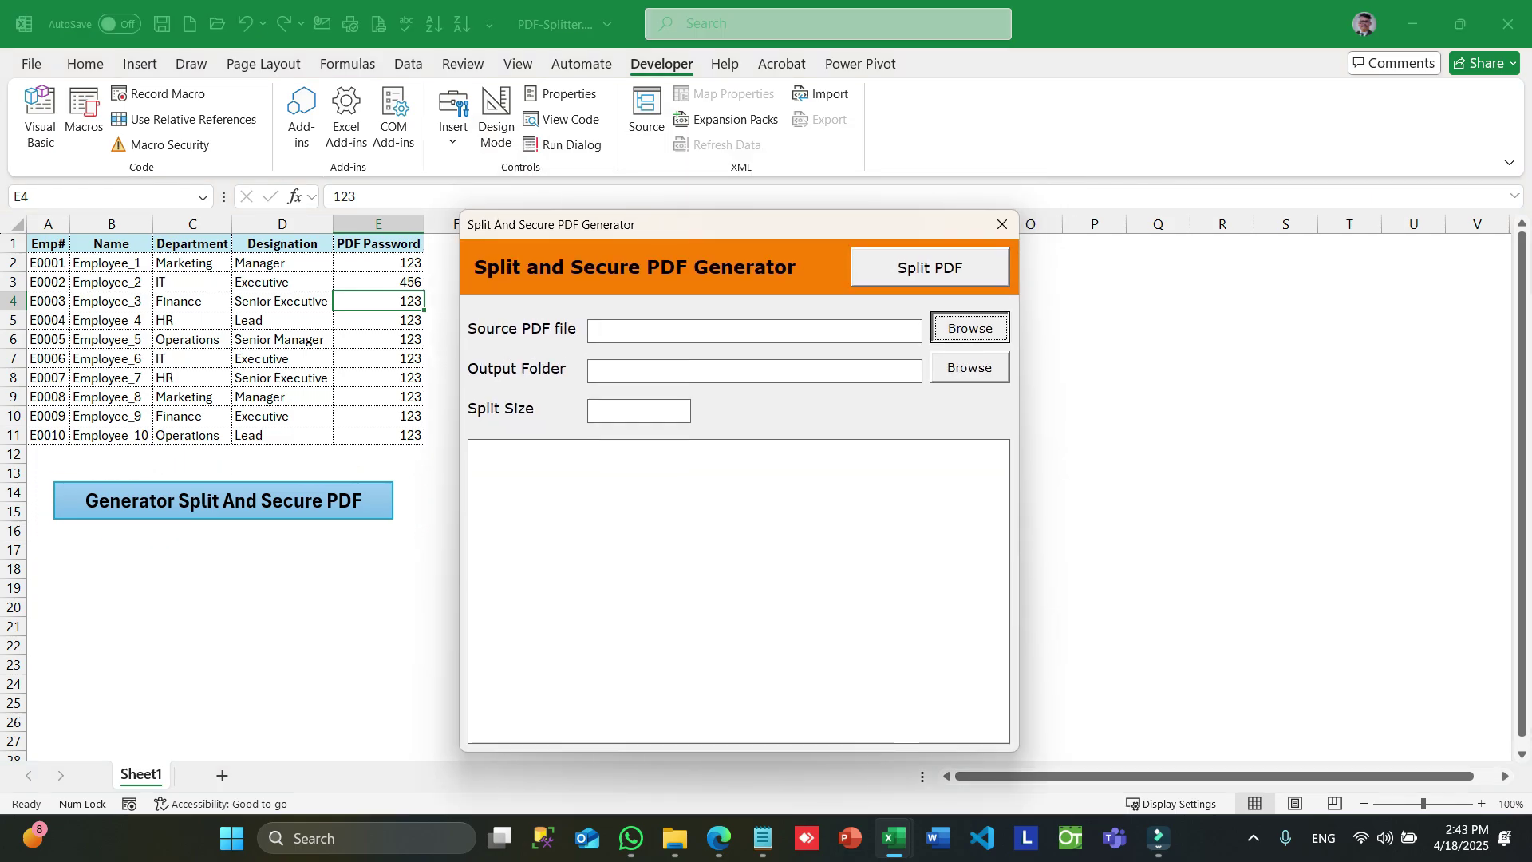
{"action": "left_click", "coordinate": [712, 539]}
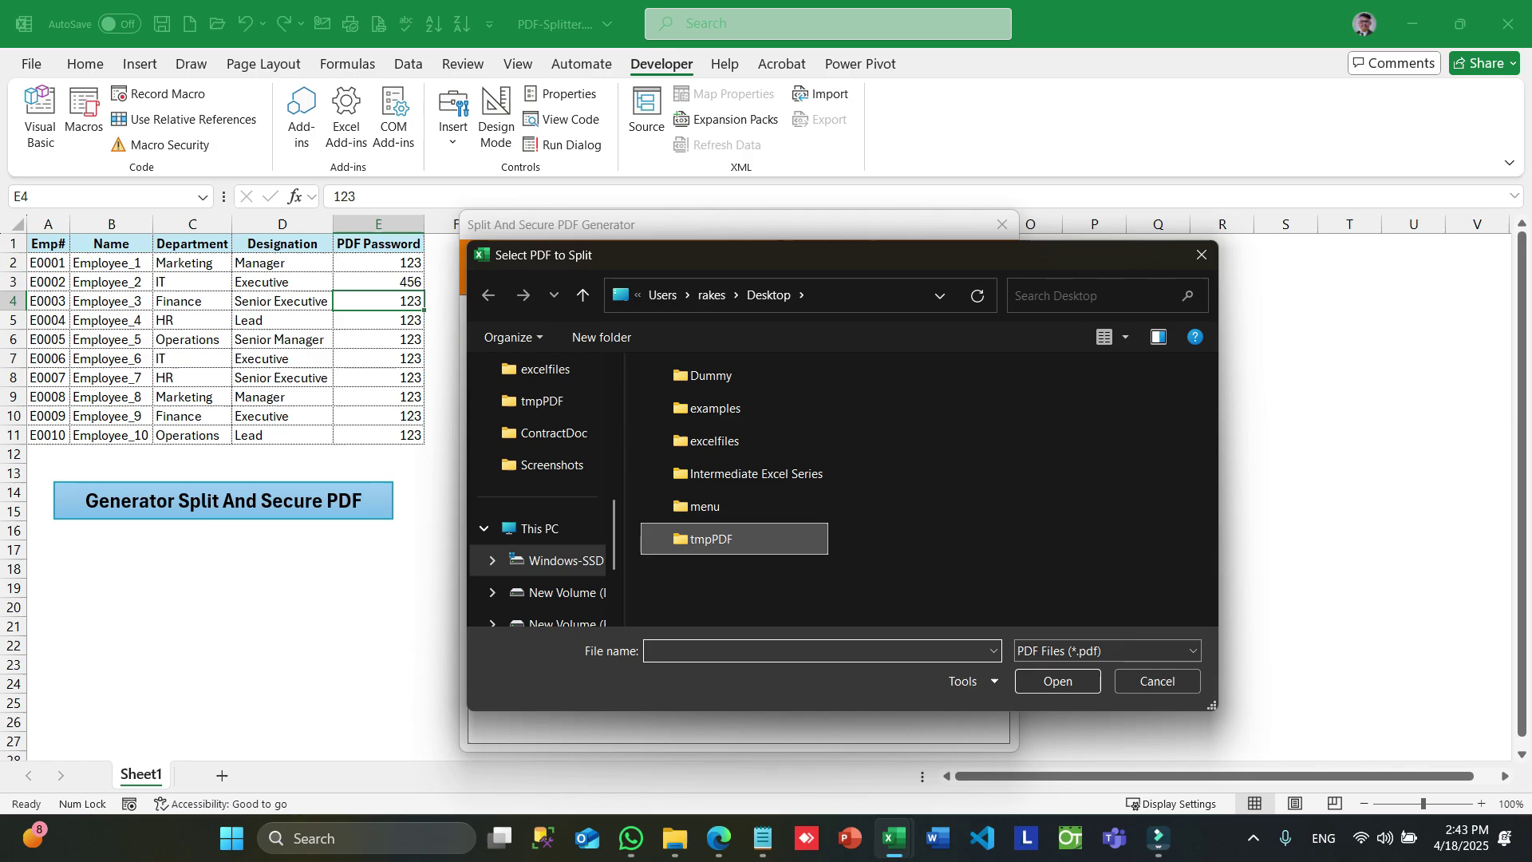
{"action": "double_click", "coordinate": [712, 538]}
{"action": "left_click", "coordinate": [743, 396]}
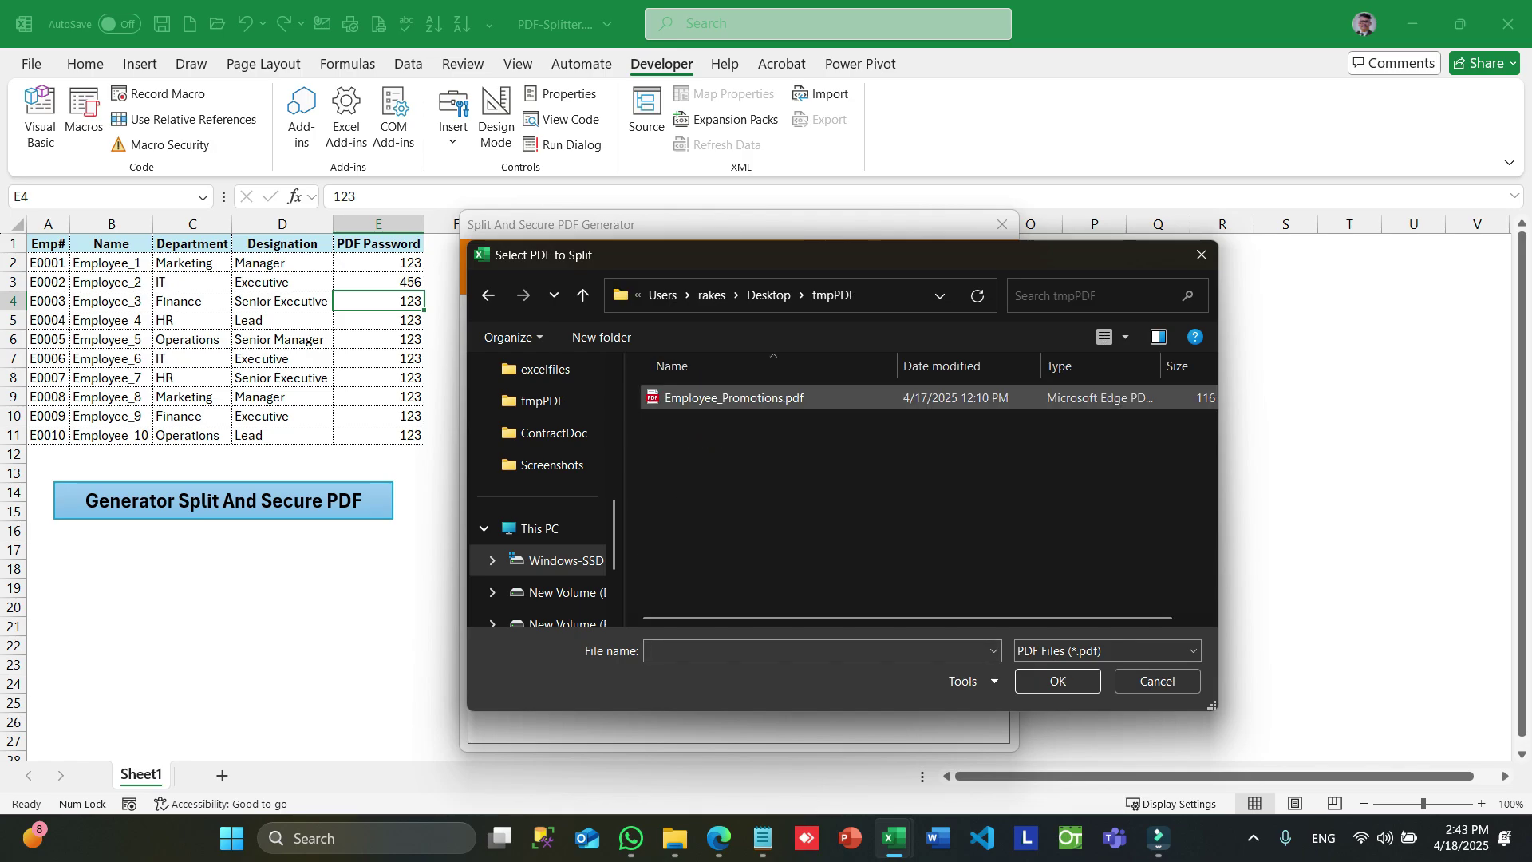
{"action": "left_click", "coordinate": [1058, 682]}
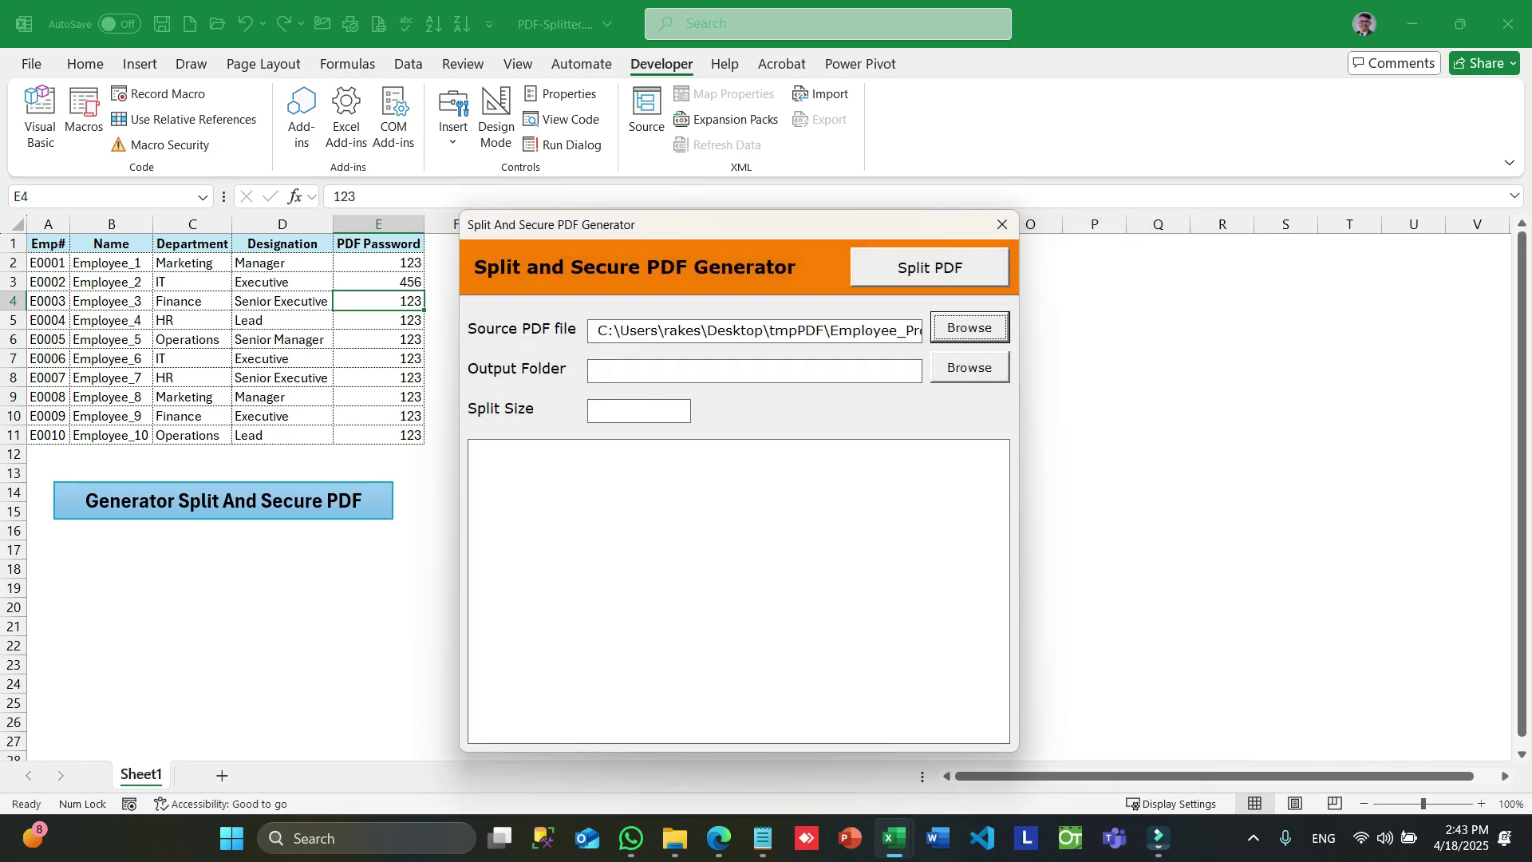
Set tmpPDF as the output folder
{"action": "left_click", "coordinate": [969, 367]}
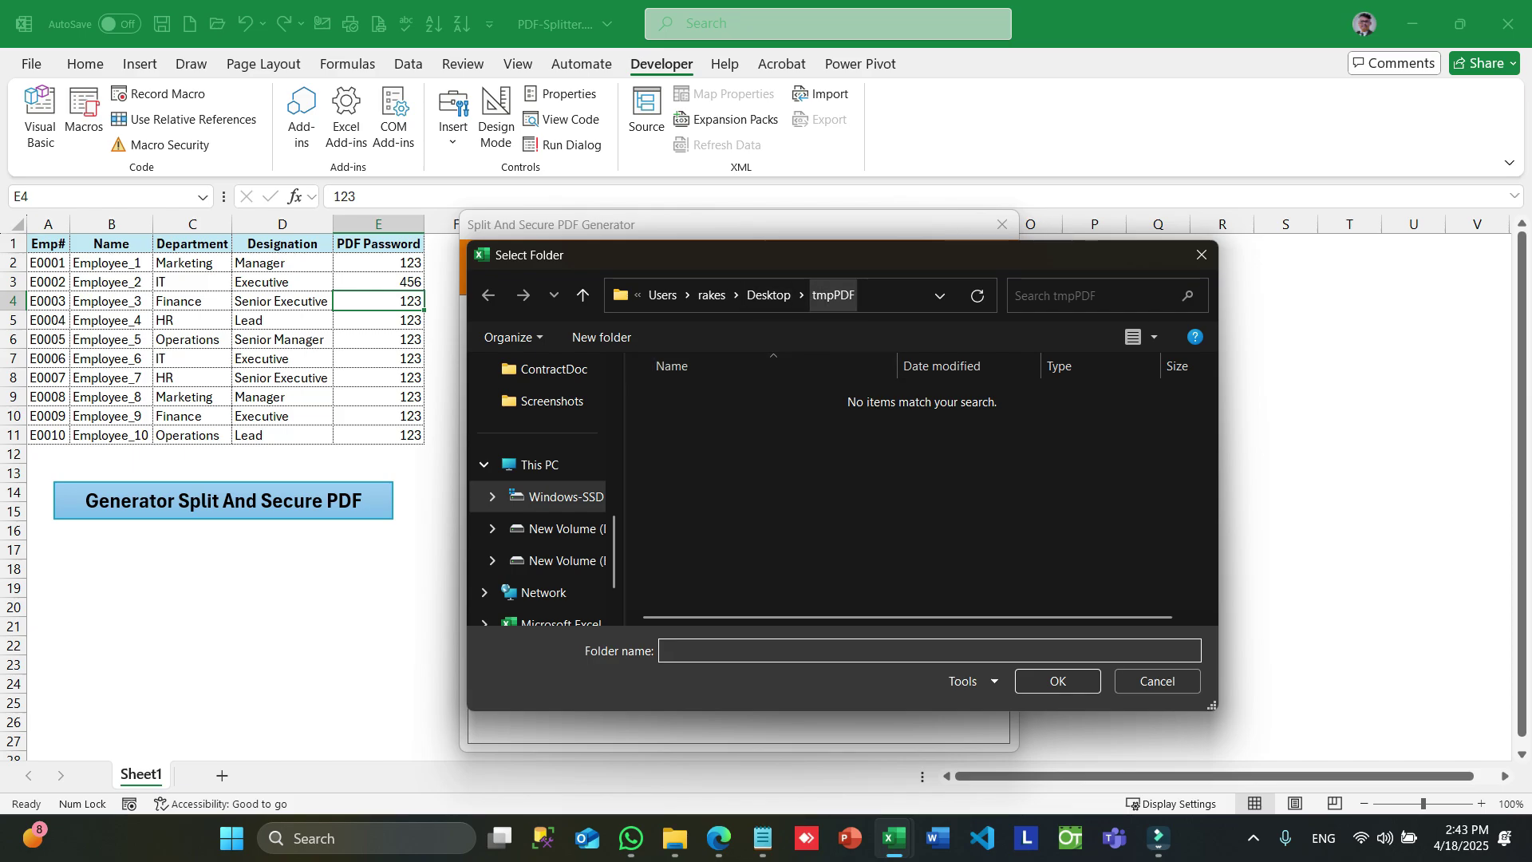
{"action": "left_click", "coordinate": [1058, 682]}
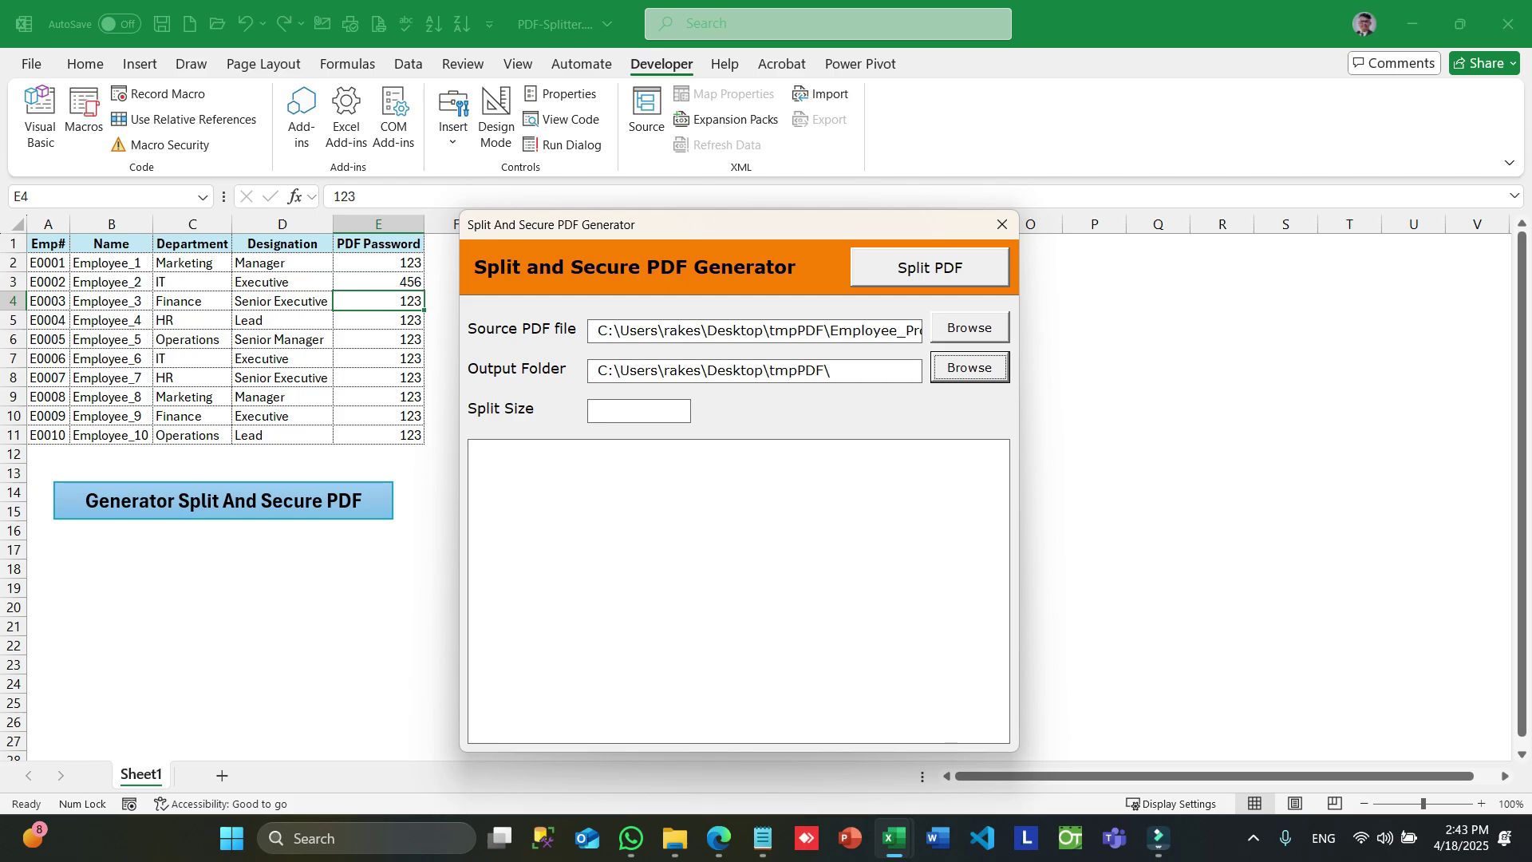
{"action": "key", "text": "Tab"}
{"action": "type", "text": "1"}
Replace the trial split size of 3 with 1 page per file
{"action": "key", "text": "BackSpace"}
{"action": "type", "text": "3"}
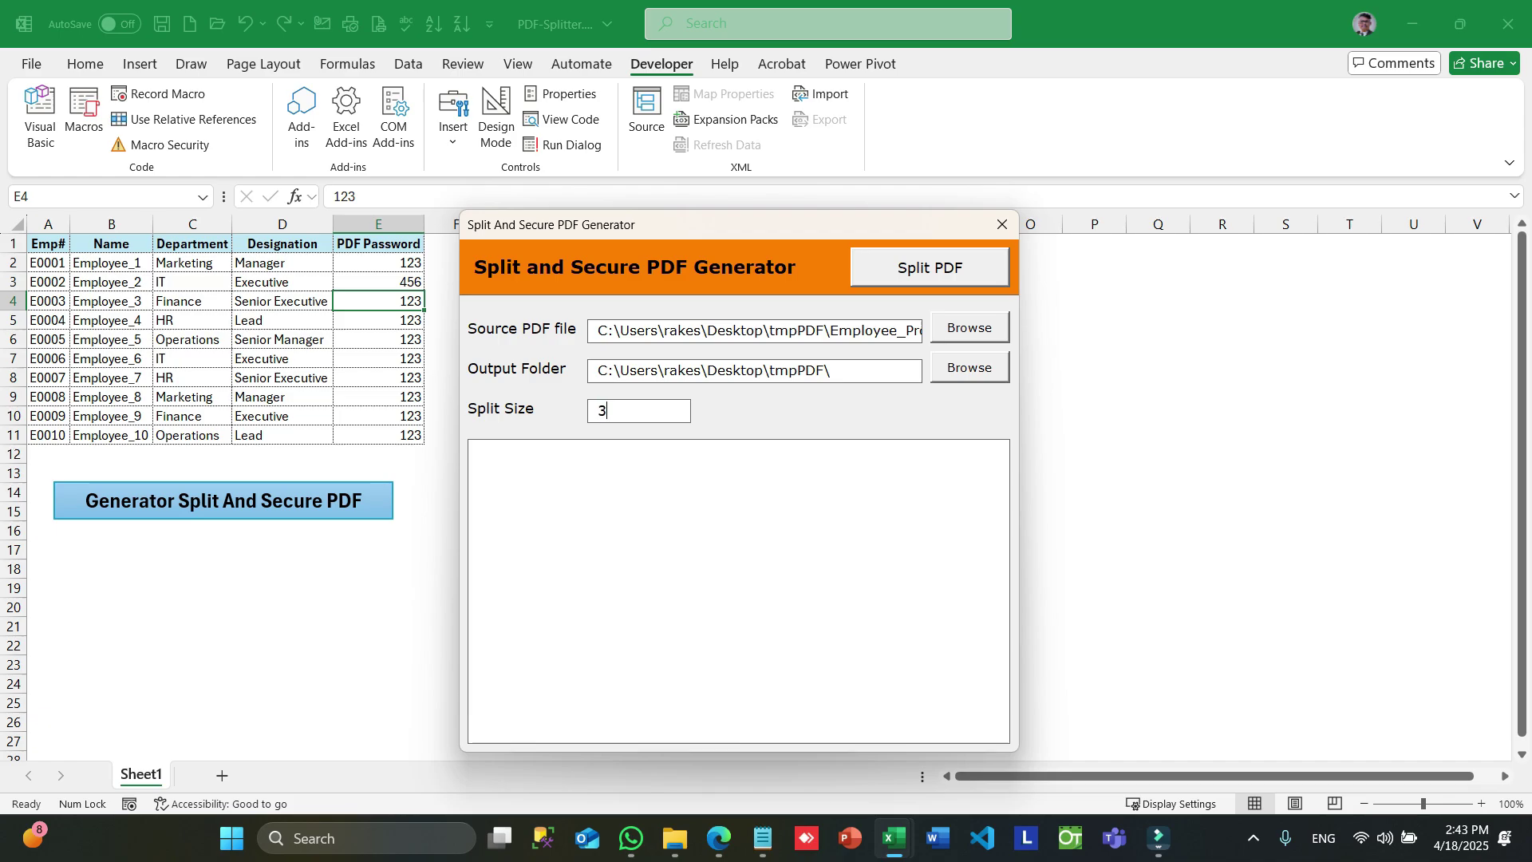
{"action": "key", "text": "BackSpace"}
{"action": "type", "text": "1"}
{"action": "key", "text": "Tab"}
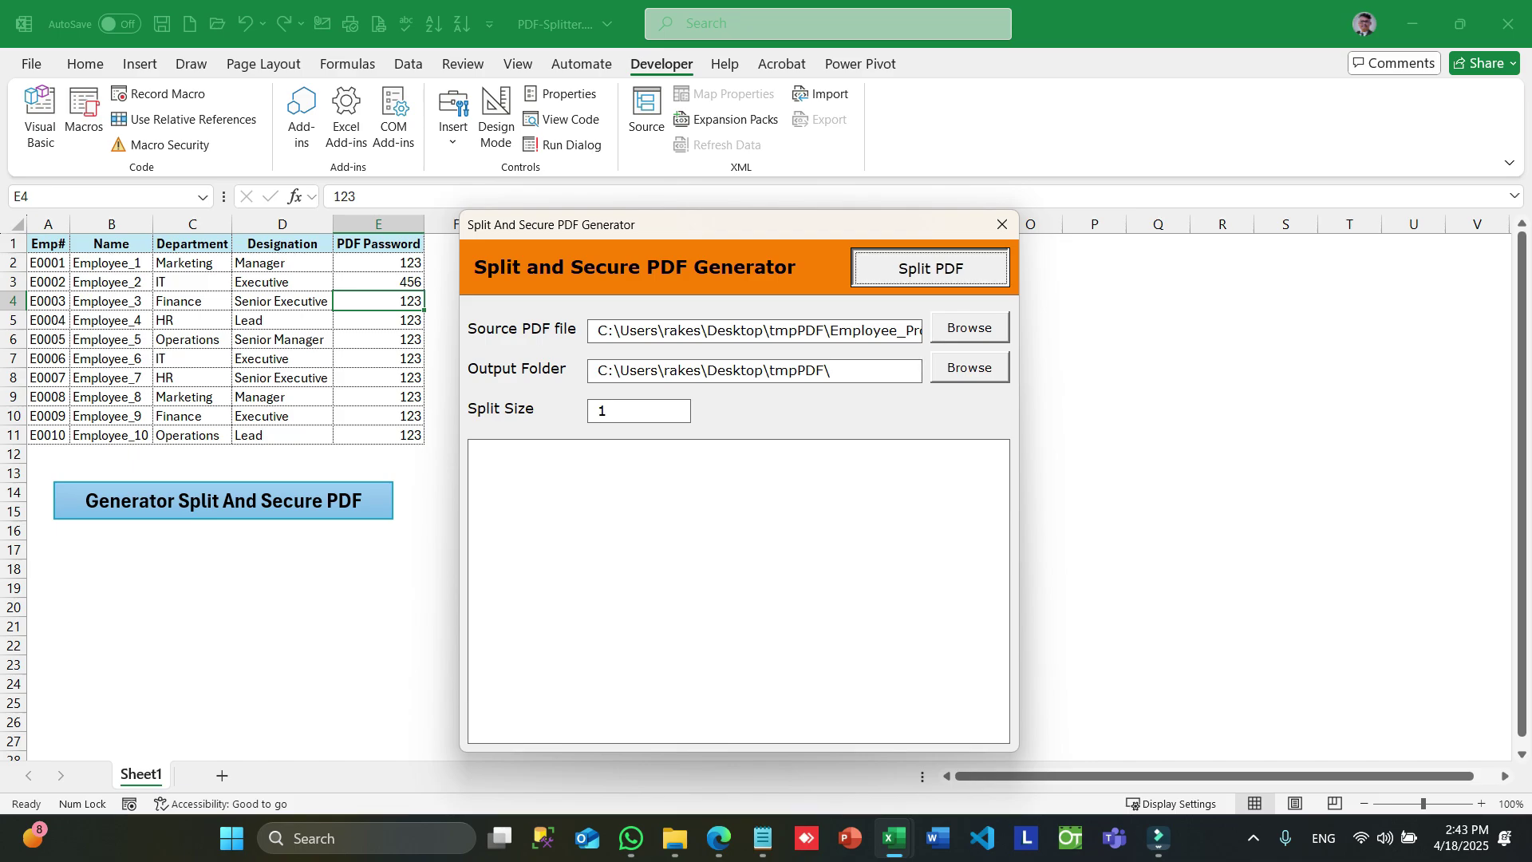
Run Split PDF to create the ten secured employee files and acknowledge the success message
{"action": "key", "text": "Return"}
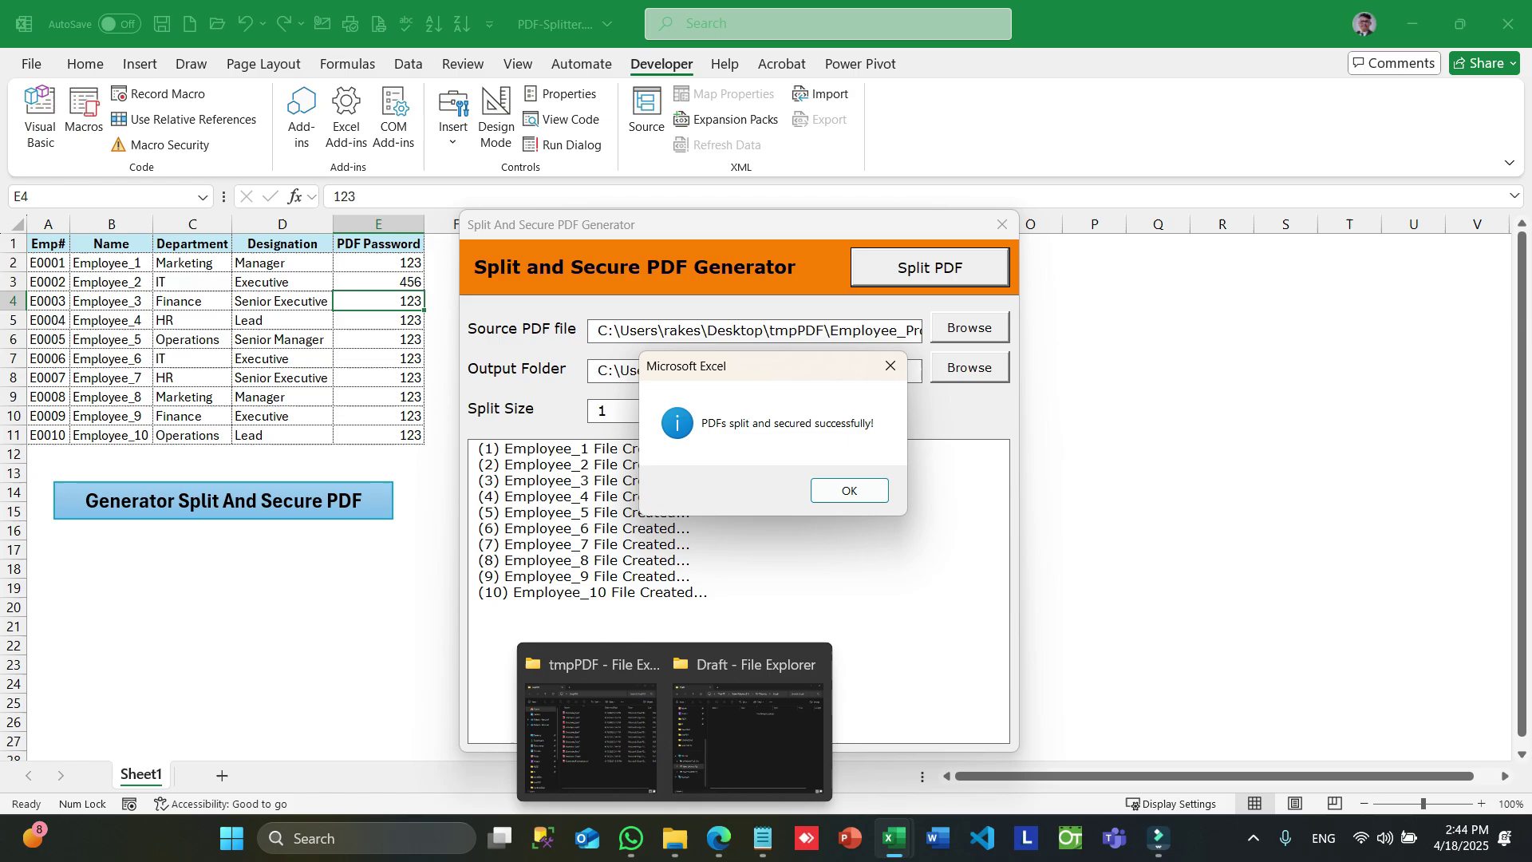
{"action": "key", "text": "Return"}
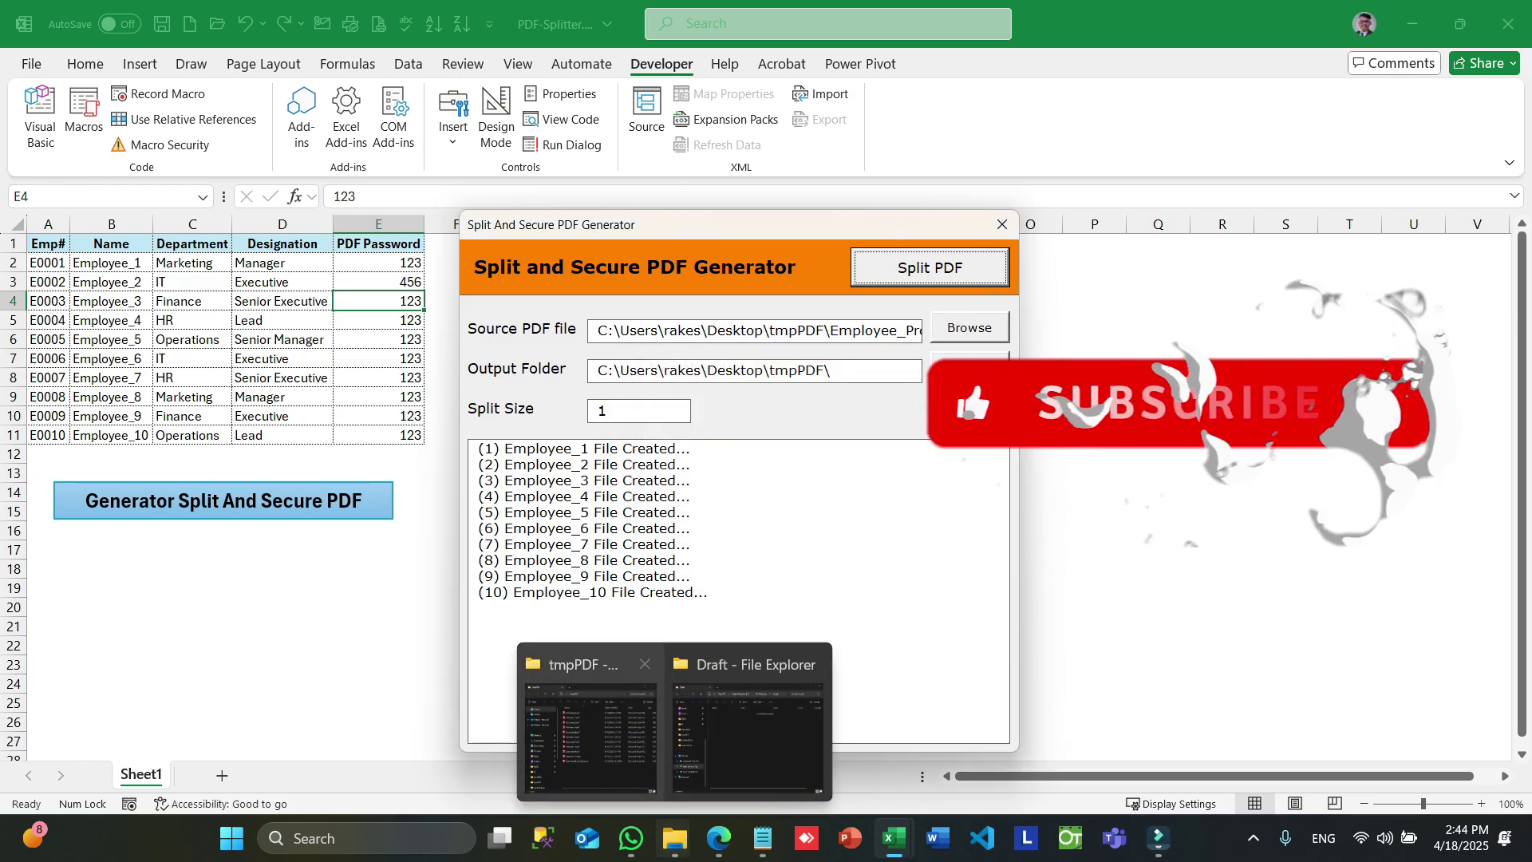
Select Employee_1 through Employee_10 PDFs in tmpPDF for review, then clear the selection
{"action": "left_click", "coordinate": [592, 730]}
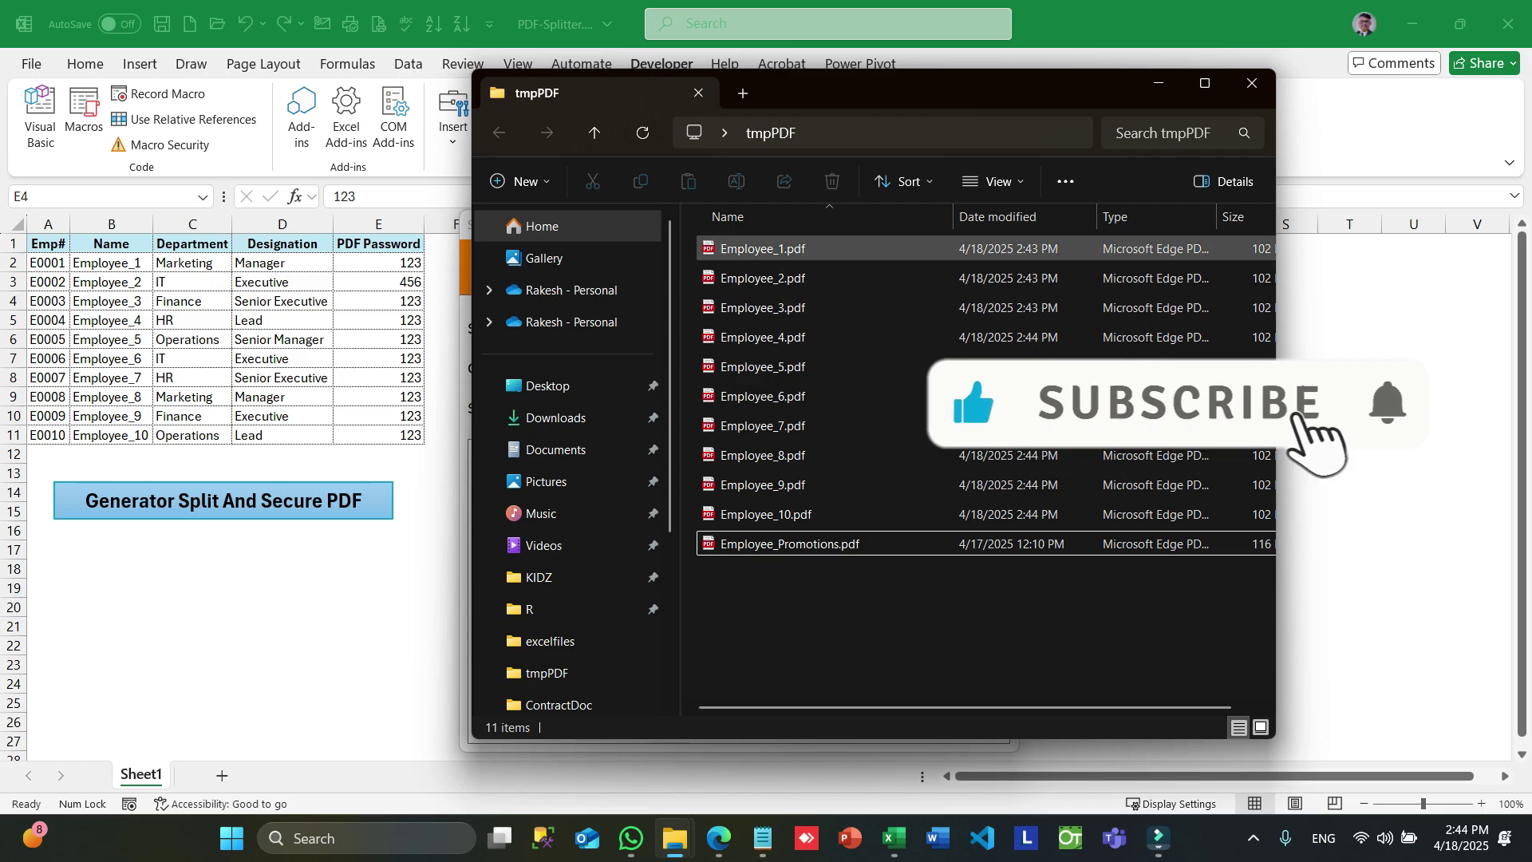
{"action": "left_click", "coordinate": [766, 514]}
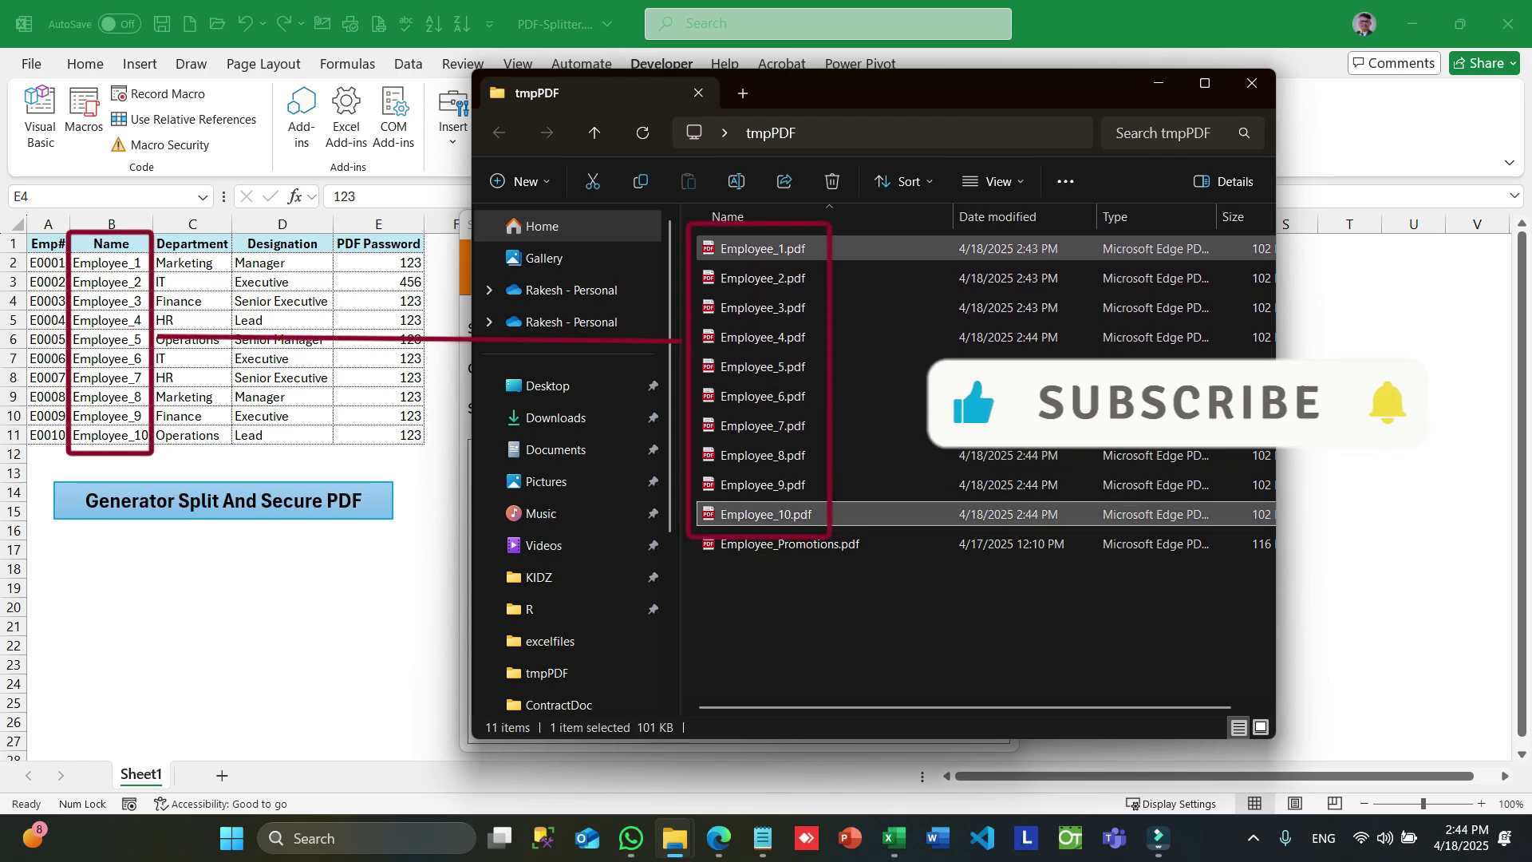
{"action": "key", "text": "shift+Home"}
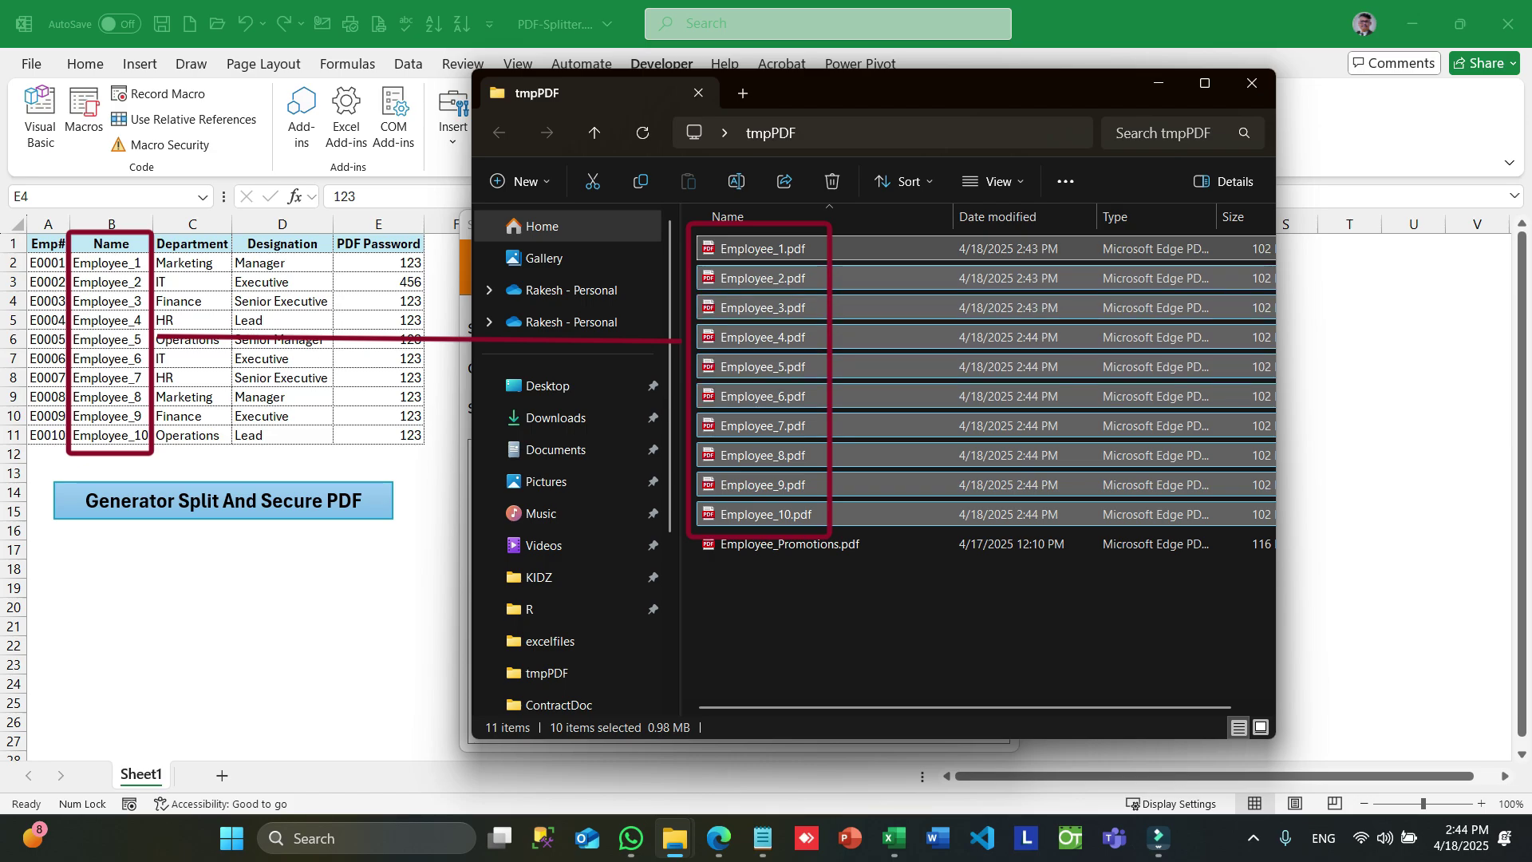
{"action": "left_click", "coordinate": [958, 635]}
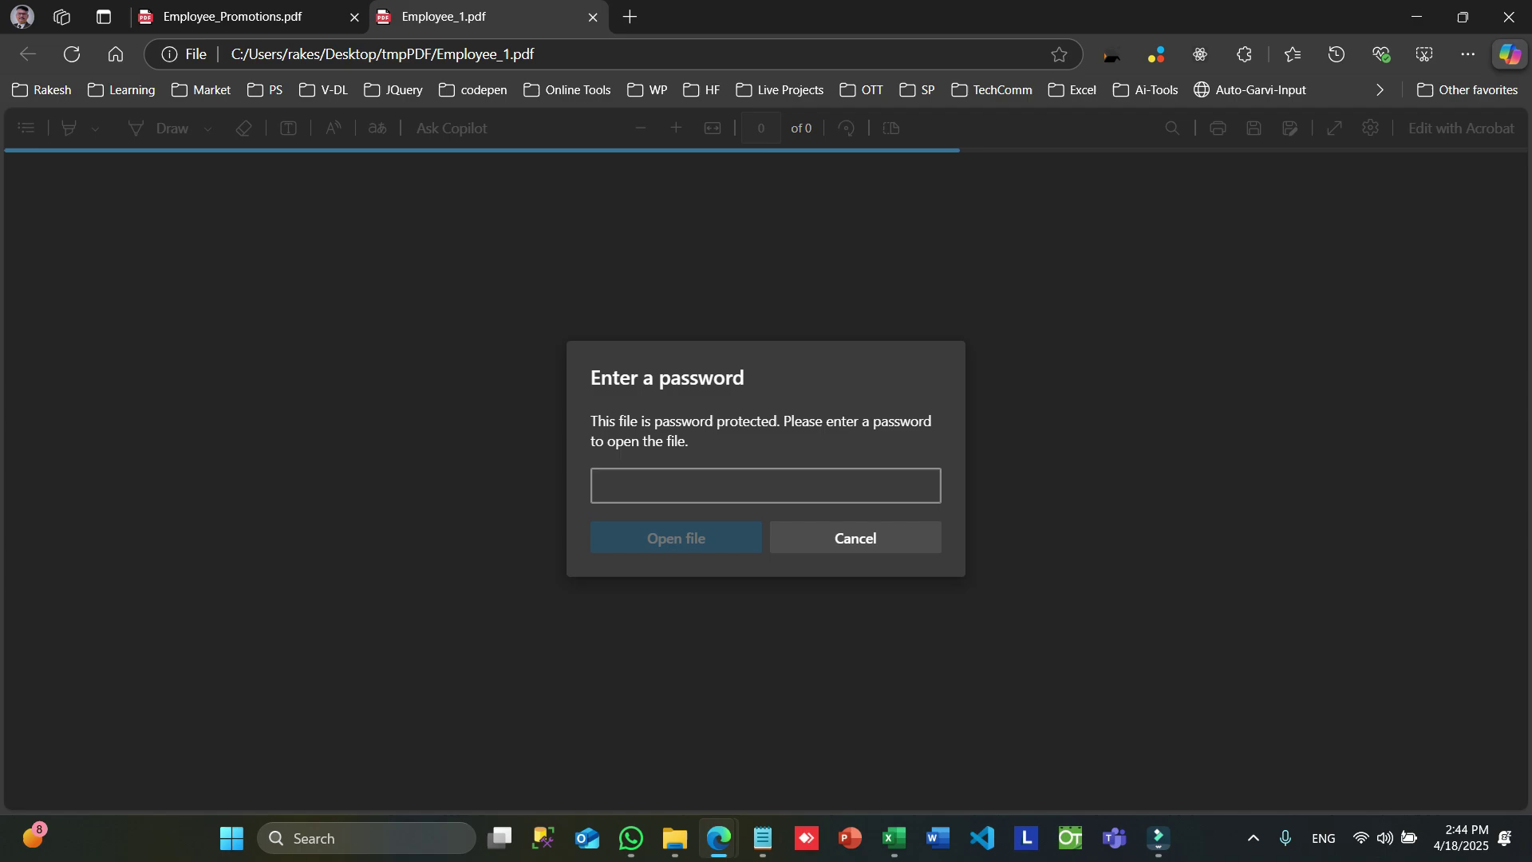
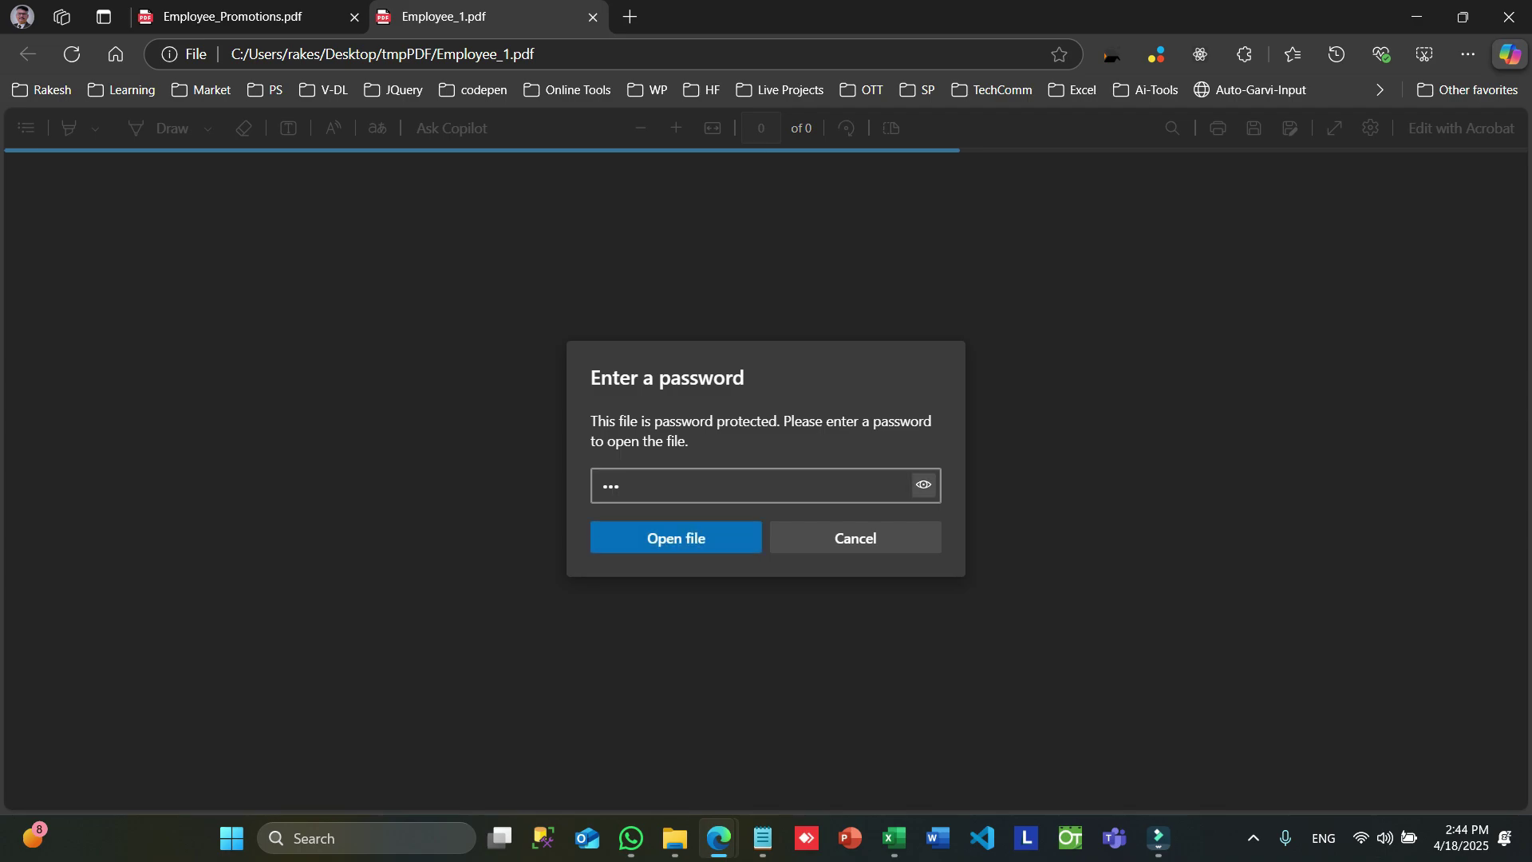
{"action": "left_click", "coordinate": [923, 485]}
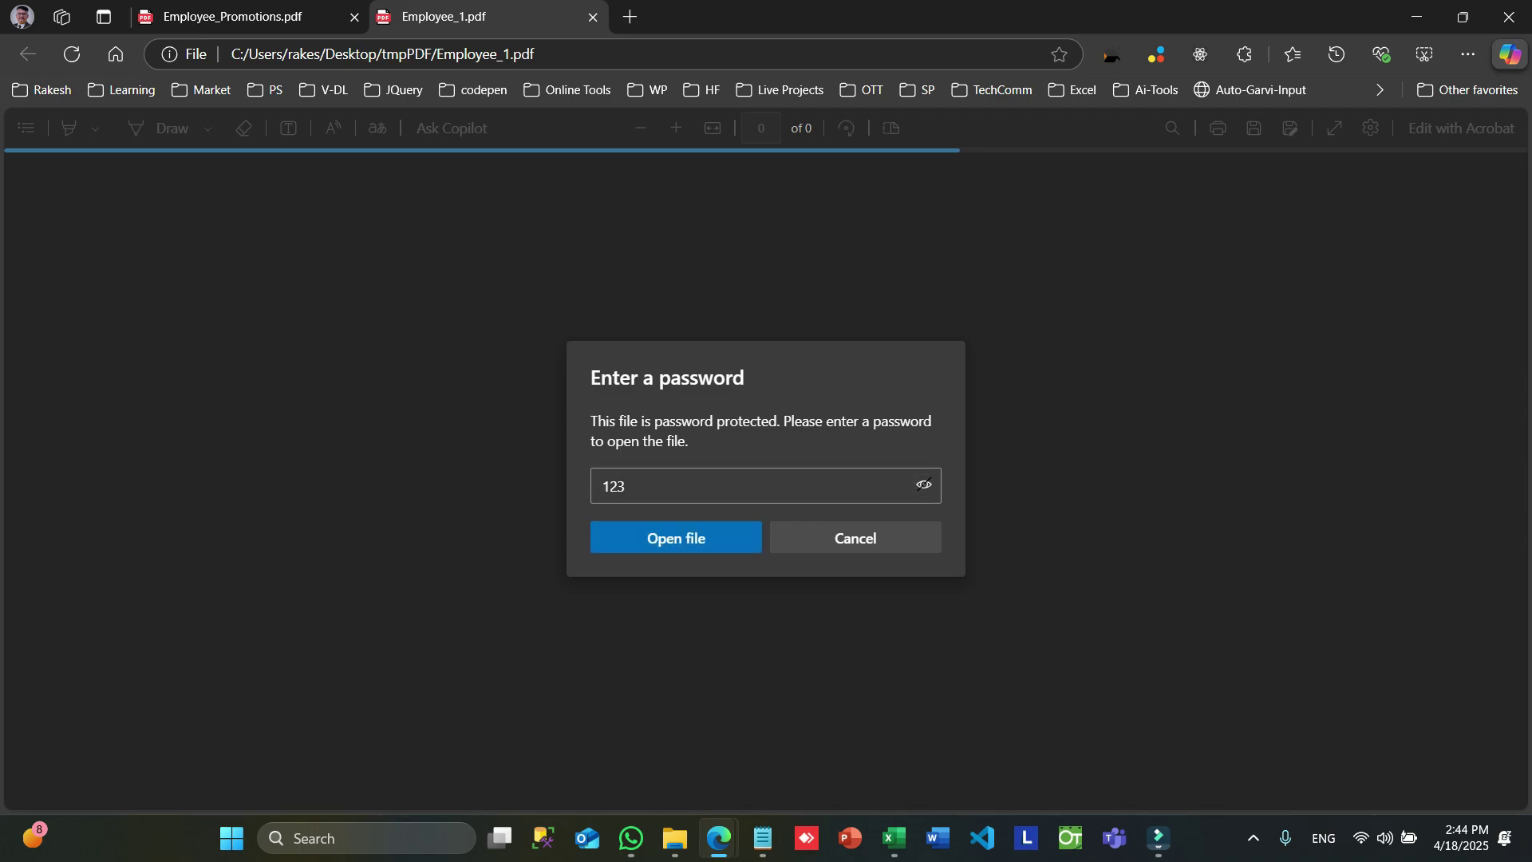
{"action": "left_click", "coordinate": [675, 538]}
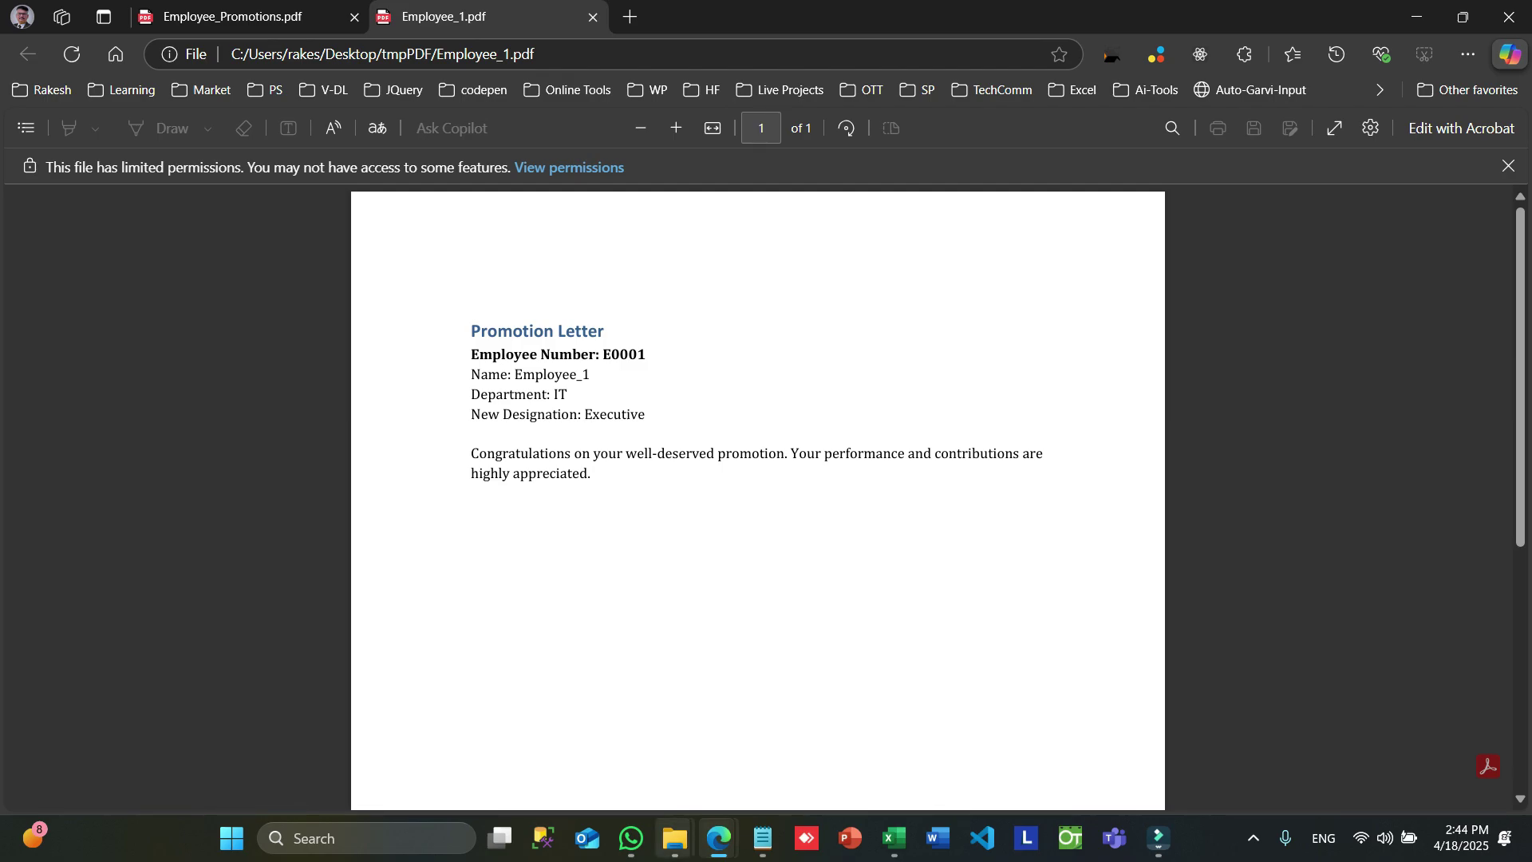
{"action": "left_click", "coordinate": [593, 730]}
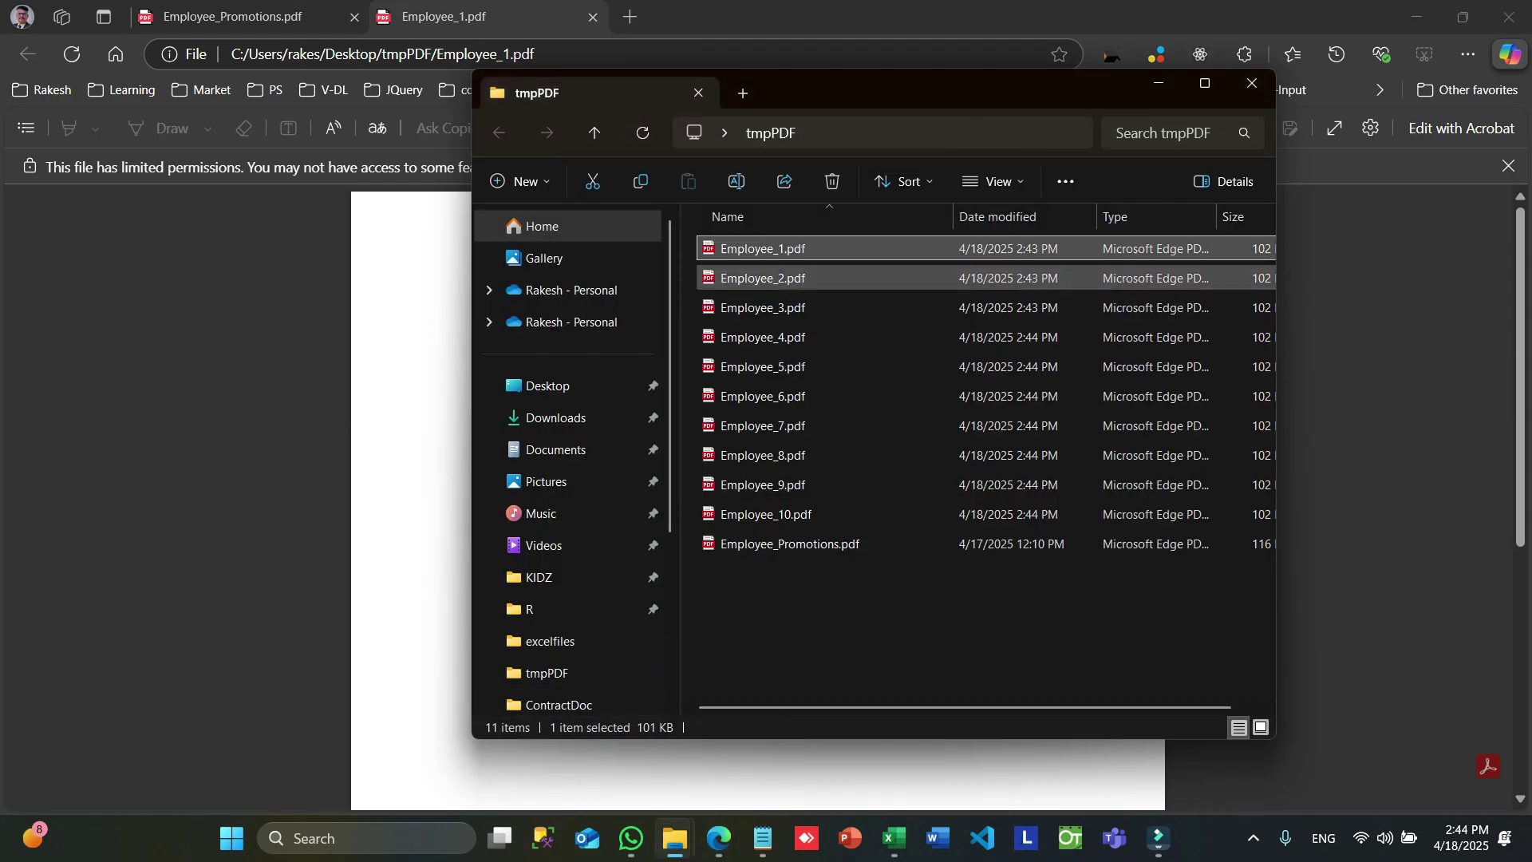
{"action": "double_click", "coordinate": [763, 278]}
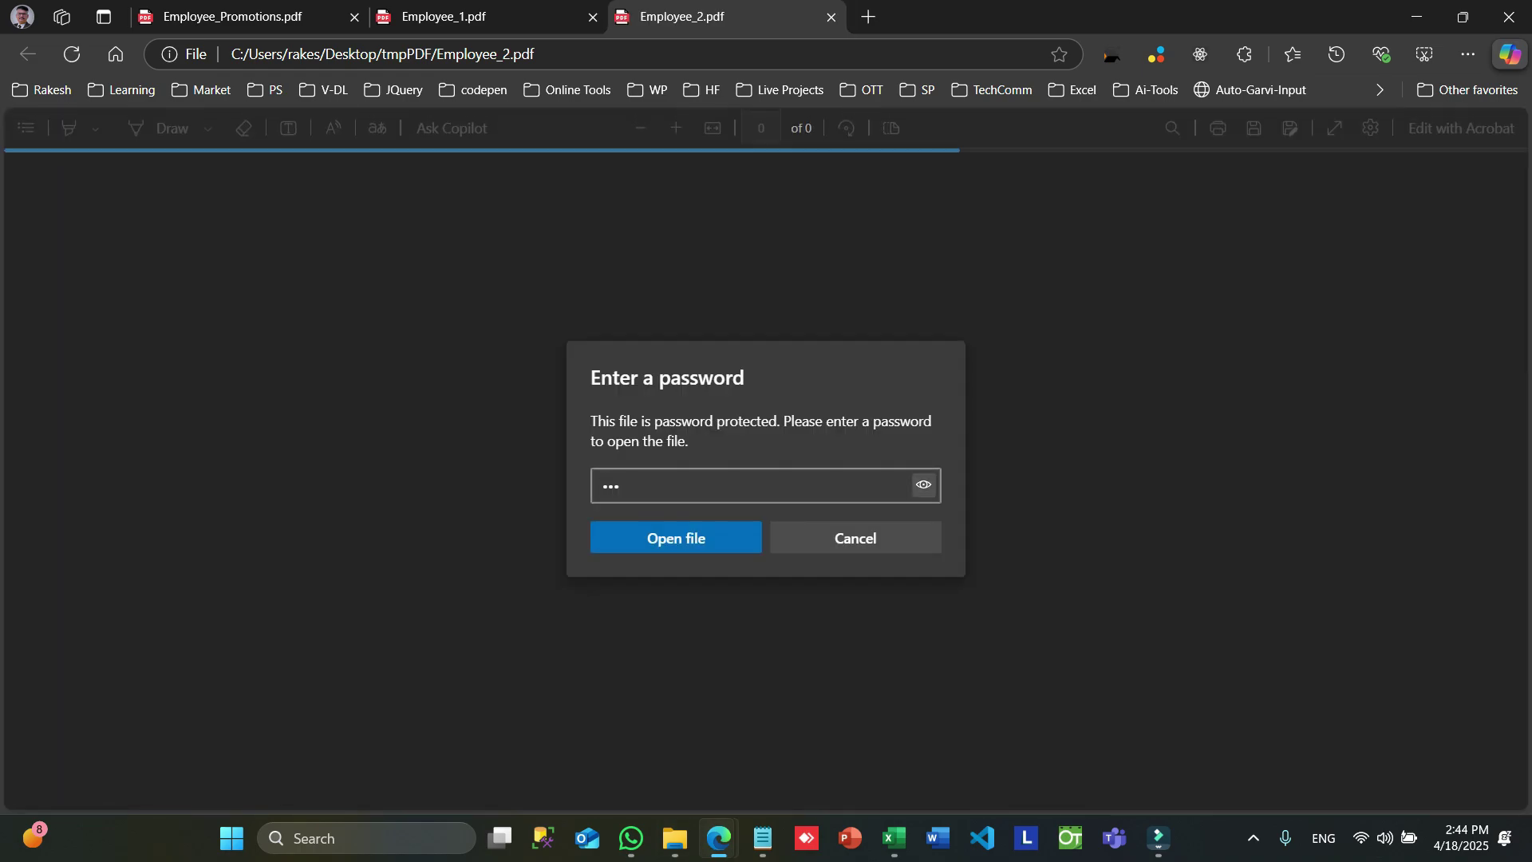
{"action": "left_click", "coordinate": [923, 485]}
{"action": "key", "text": "Return"}
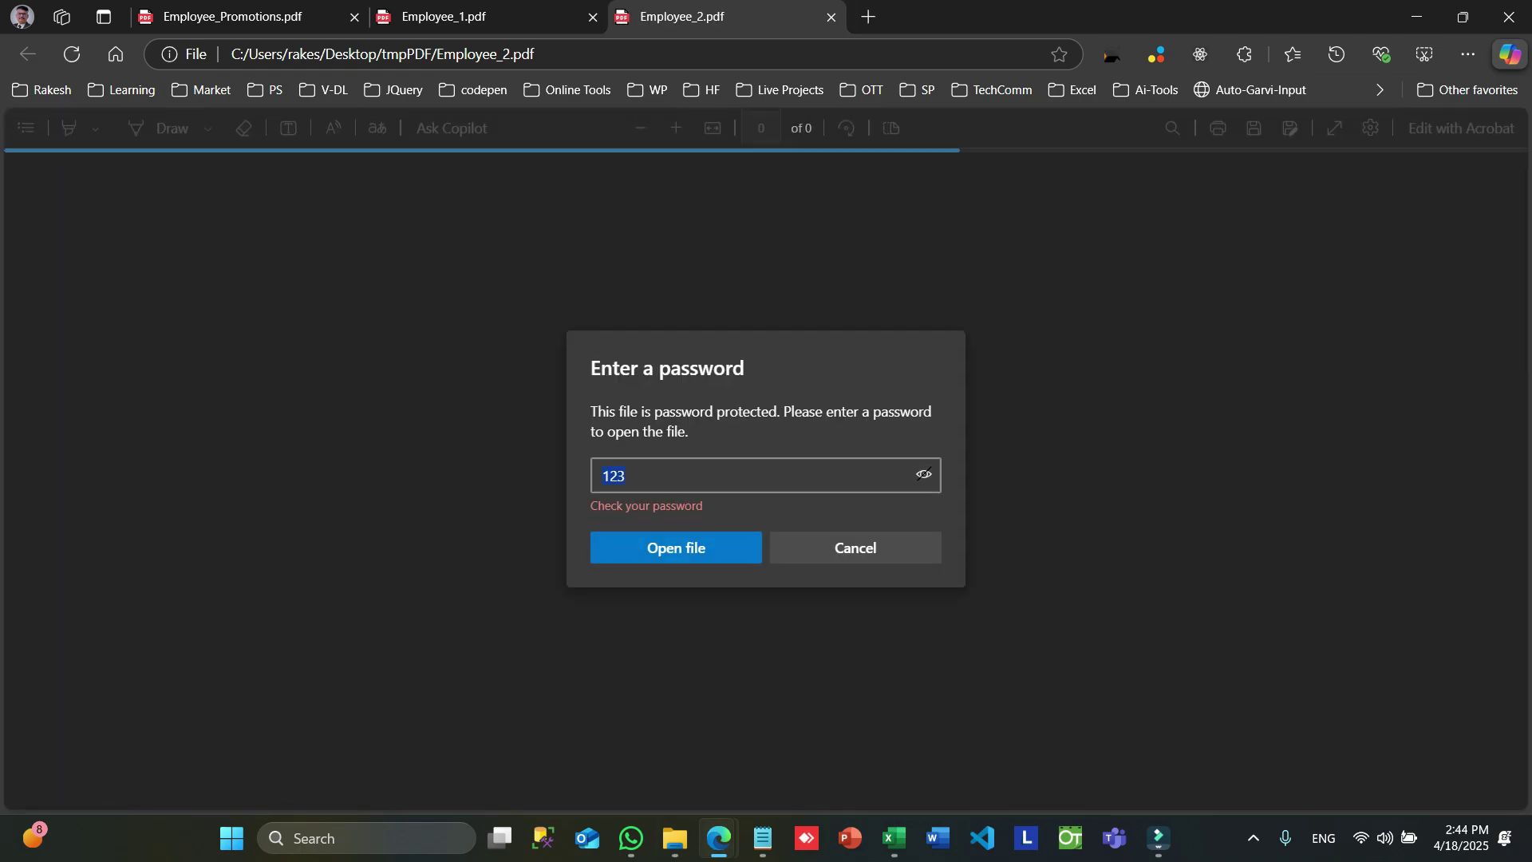
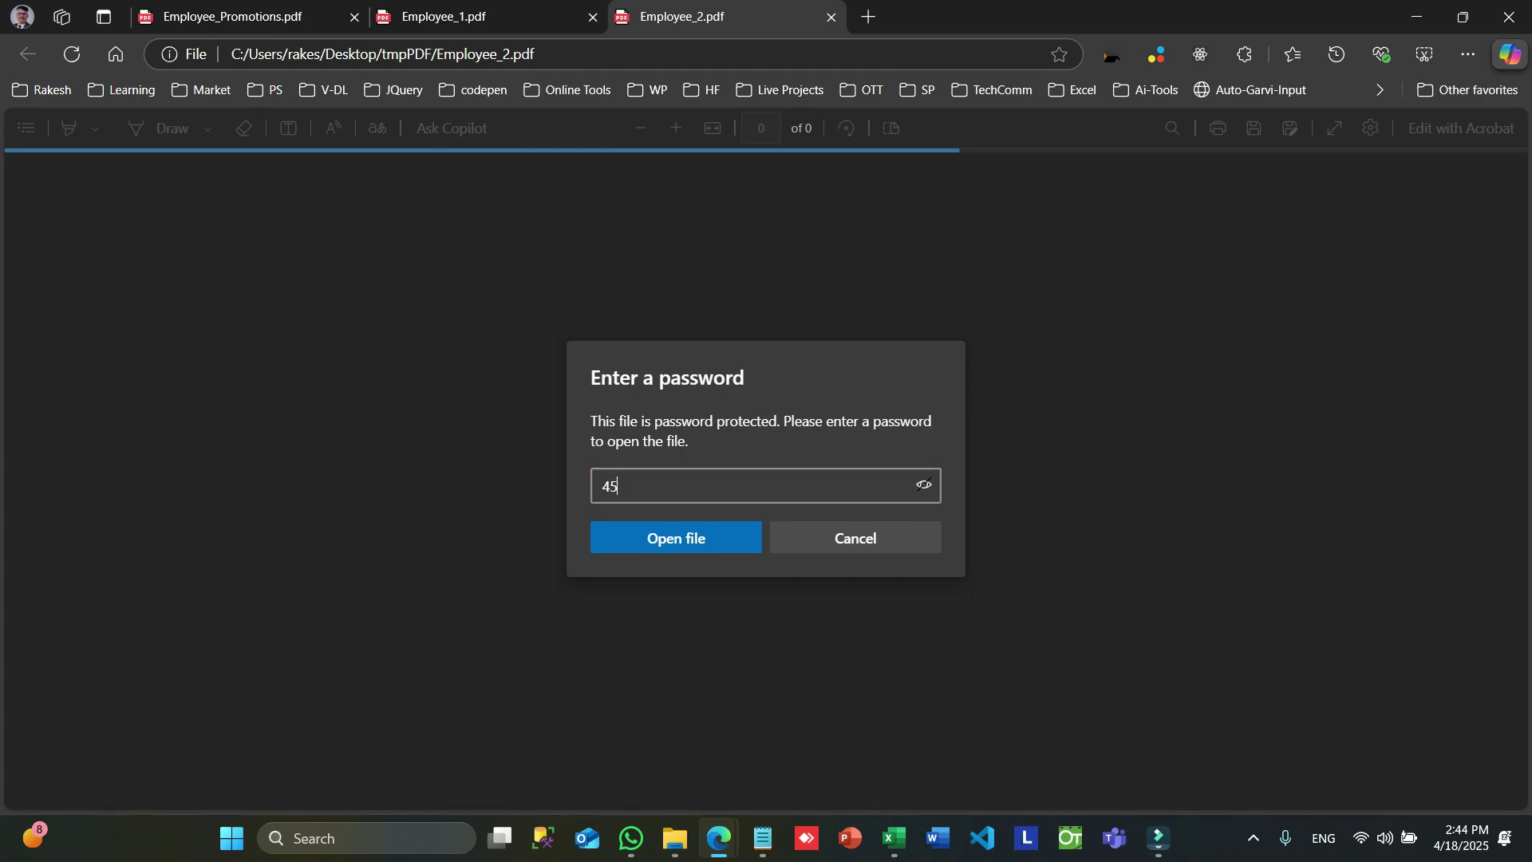
{"action": "key", "text": "Return"}
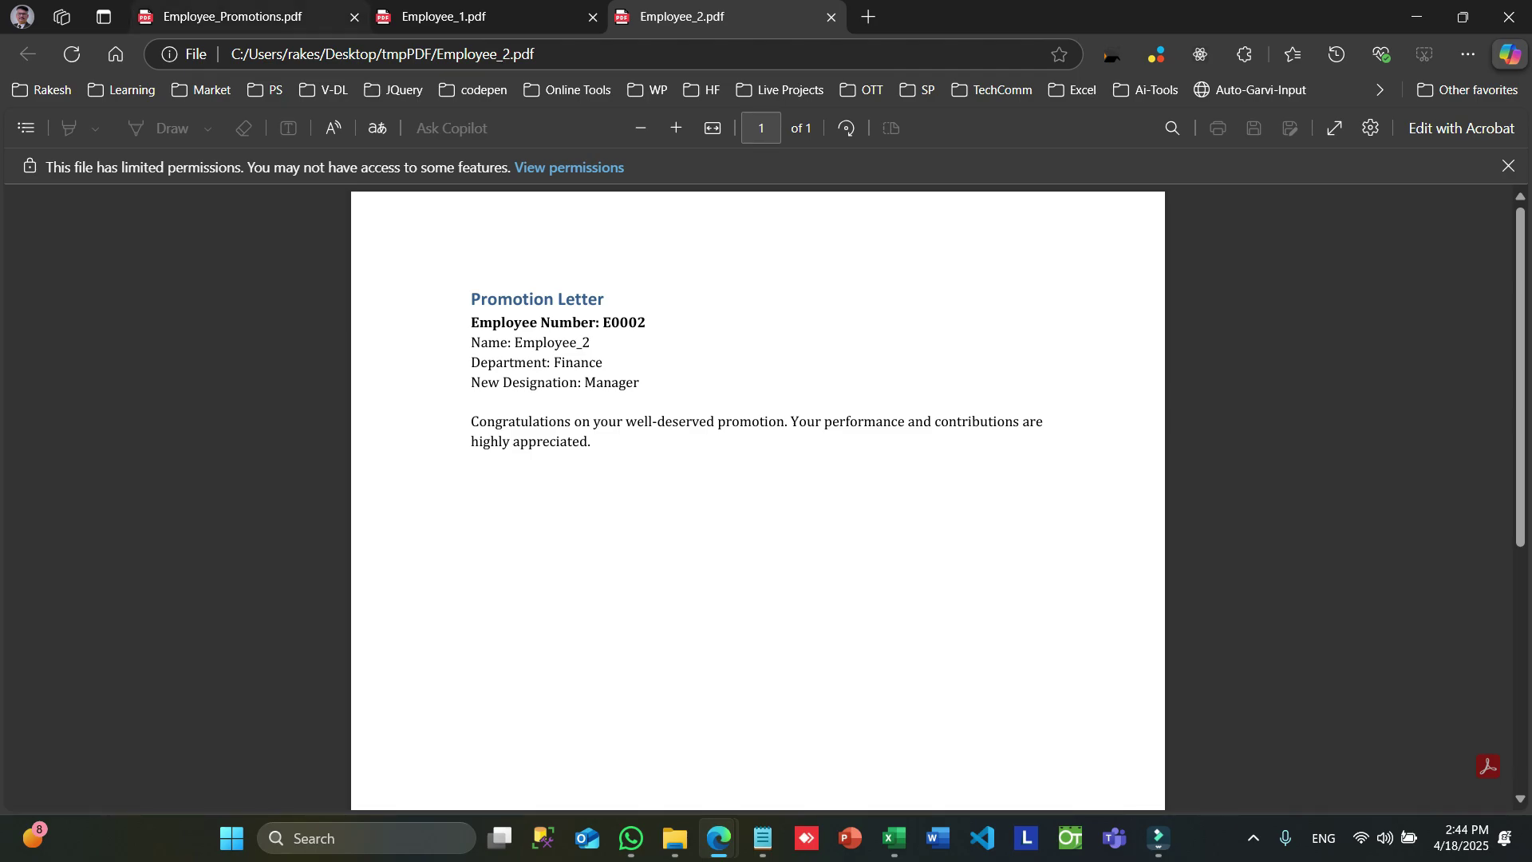
Hide Edge, close the Split And Secure PDF Generator form, and launch the Visual Basic editor
{"action": "left_click", "coordinate": [1416, 17]}
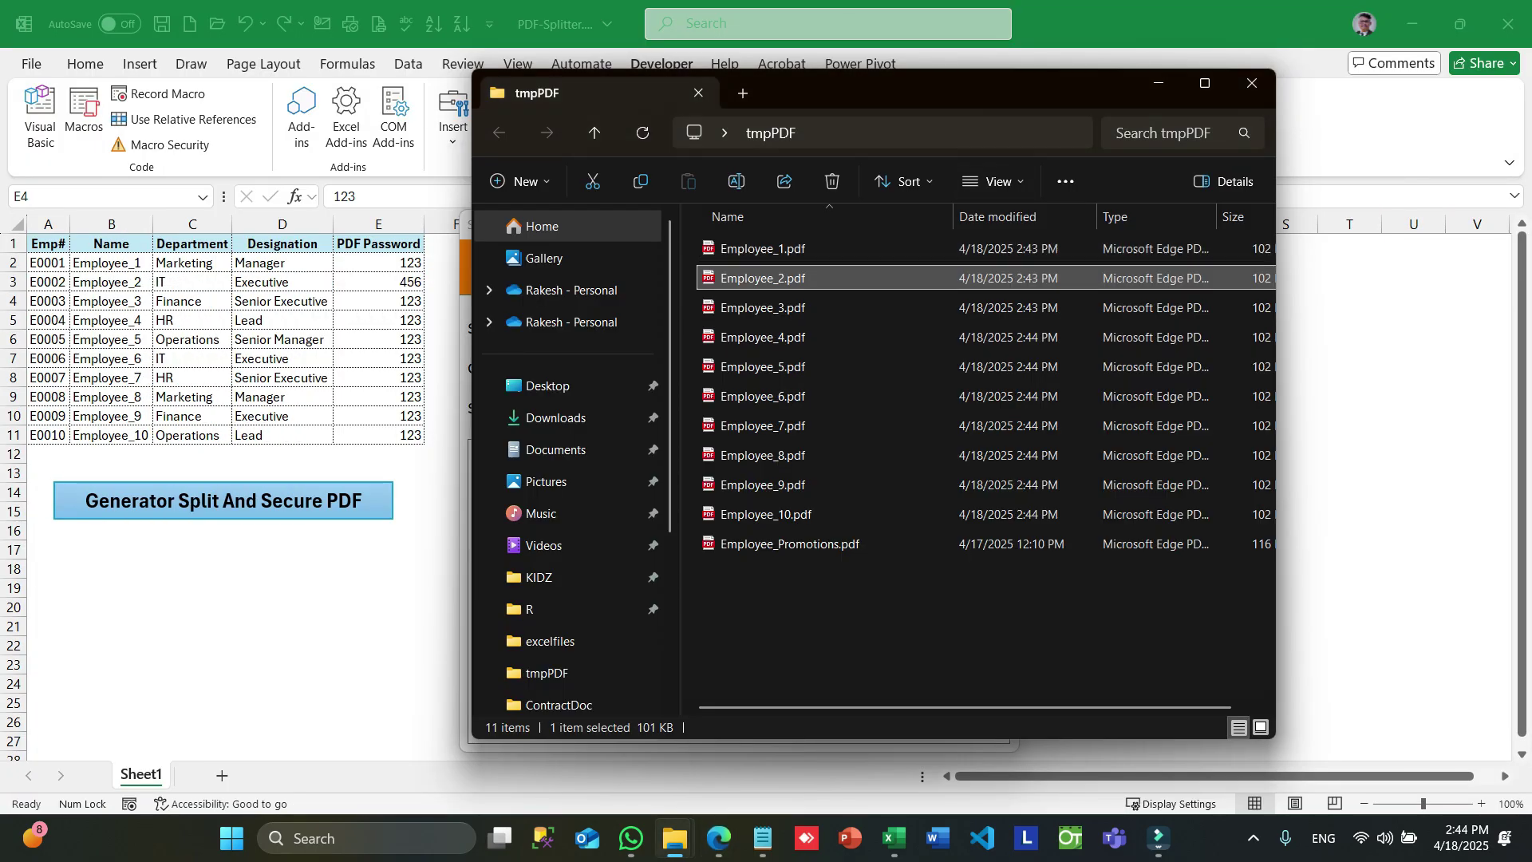
{"action": "left_click", "coordinate": [1316, 24]}
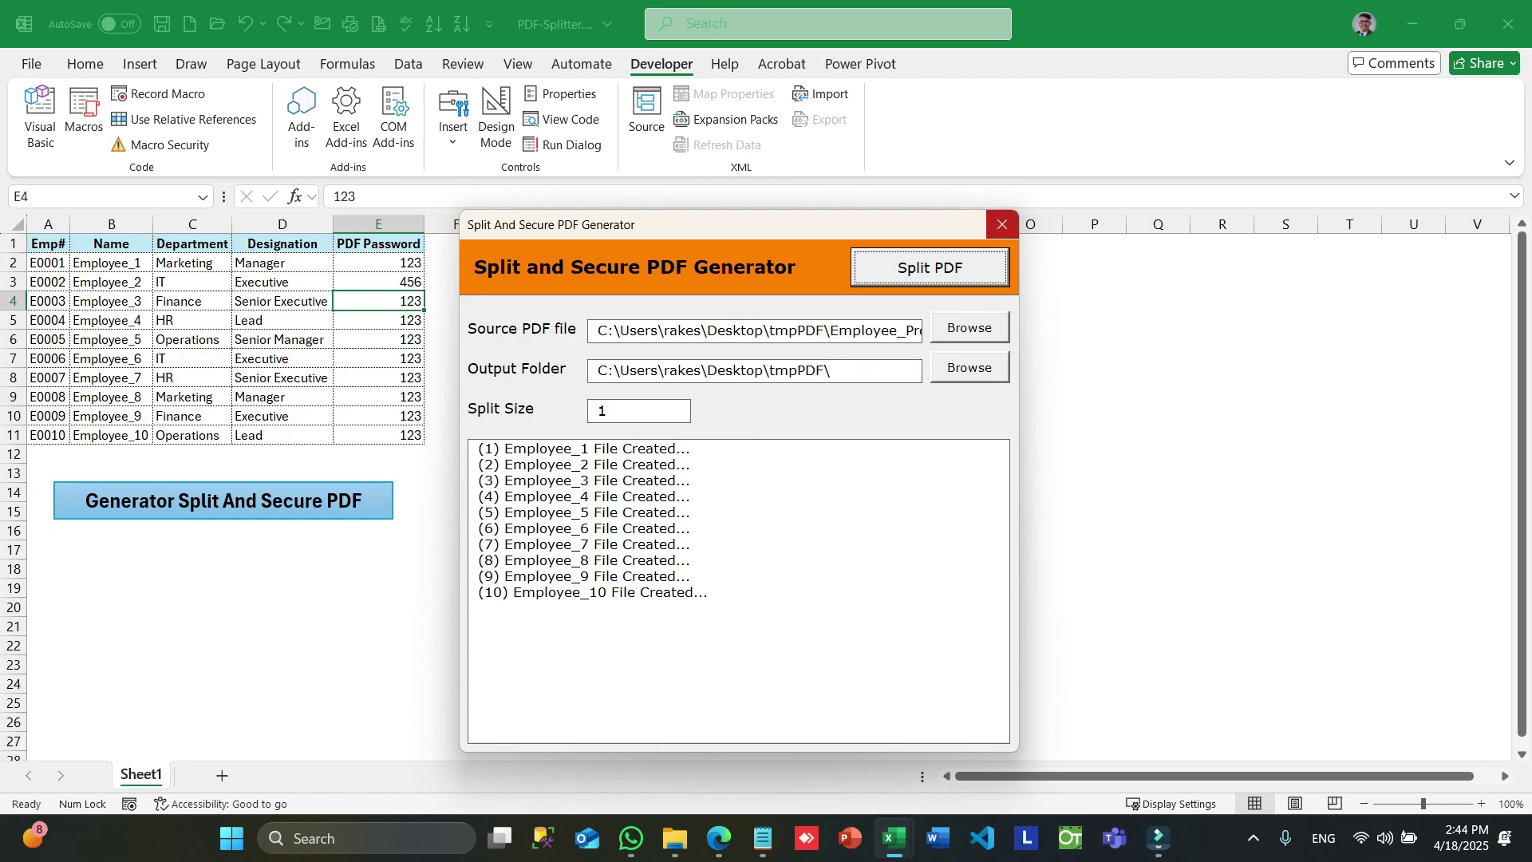
{"action": "left_click", "coordinate": [1001, 224]}
{"action": "left_click", "coordinate": [40, 120]}
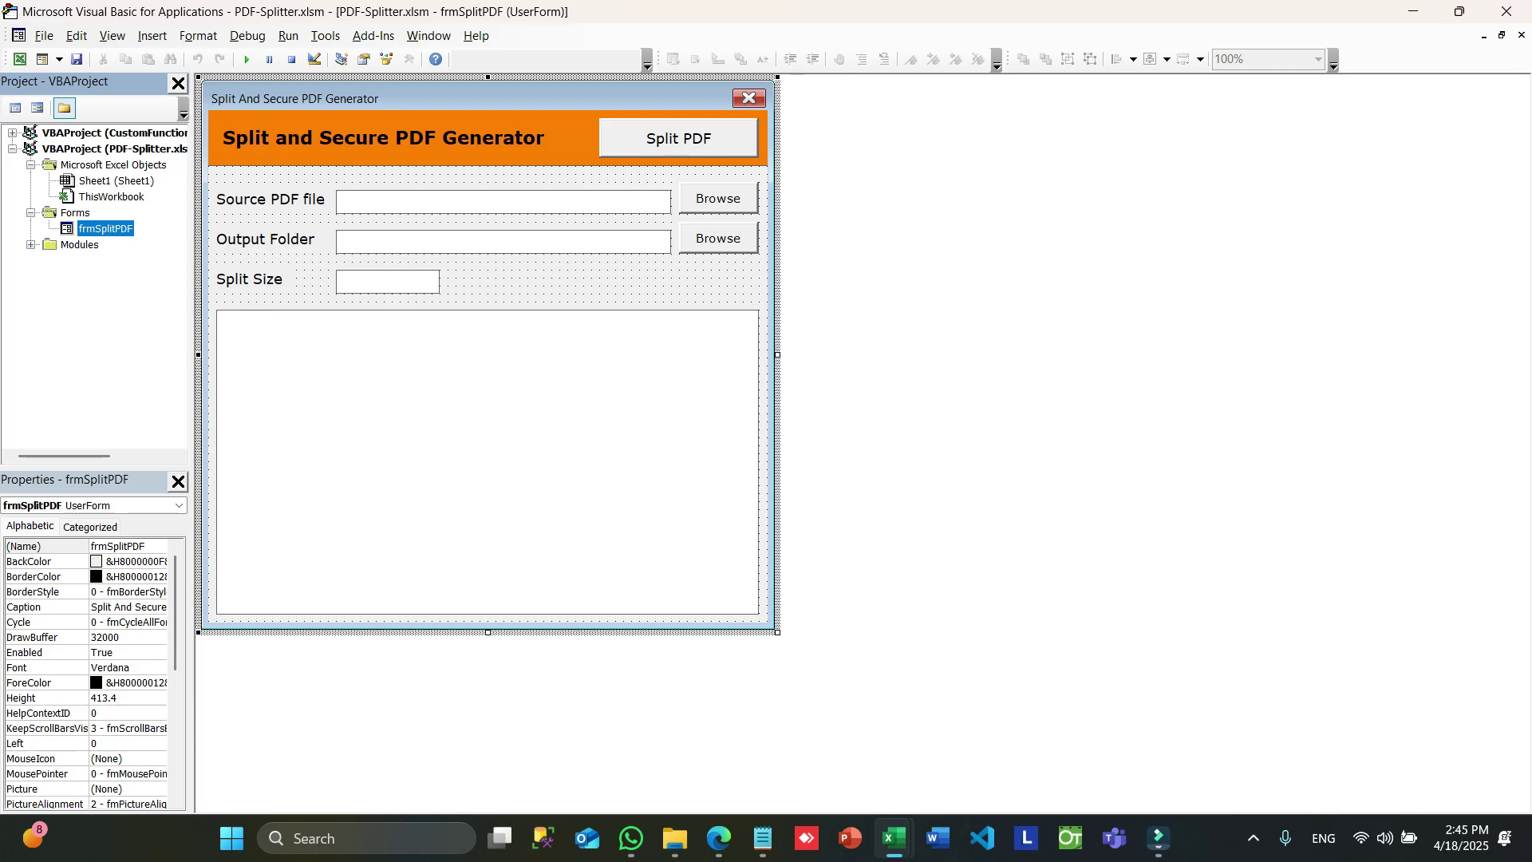
{"action": "left_click", "coordinate": [32, 245]}
{"action": "double_click", "coordinate": [97, 260]}
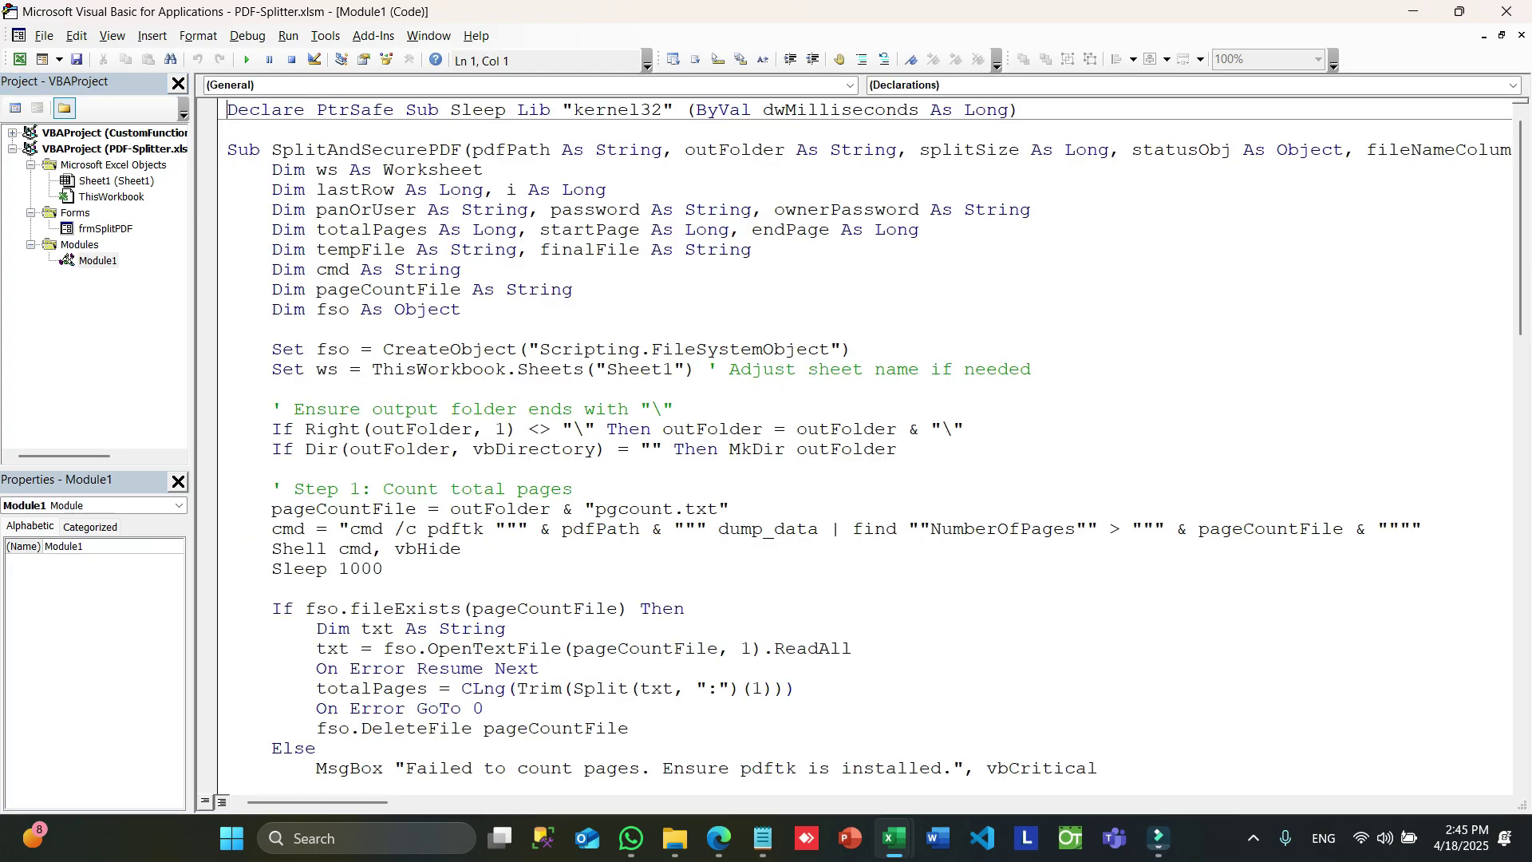
{"action": "double_click", "coordinate": [105, 228]}
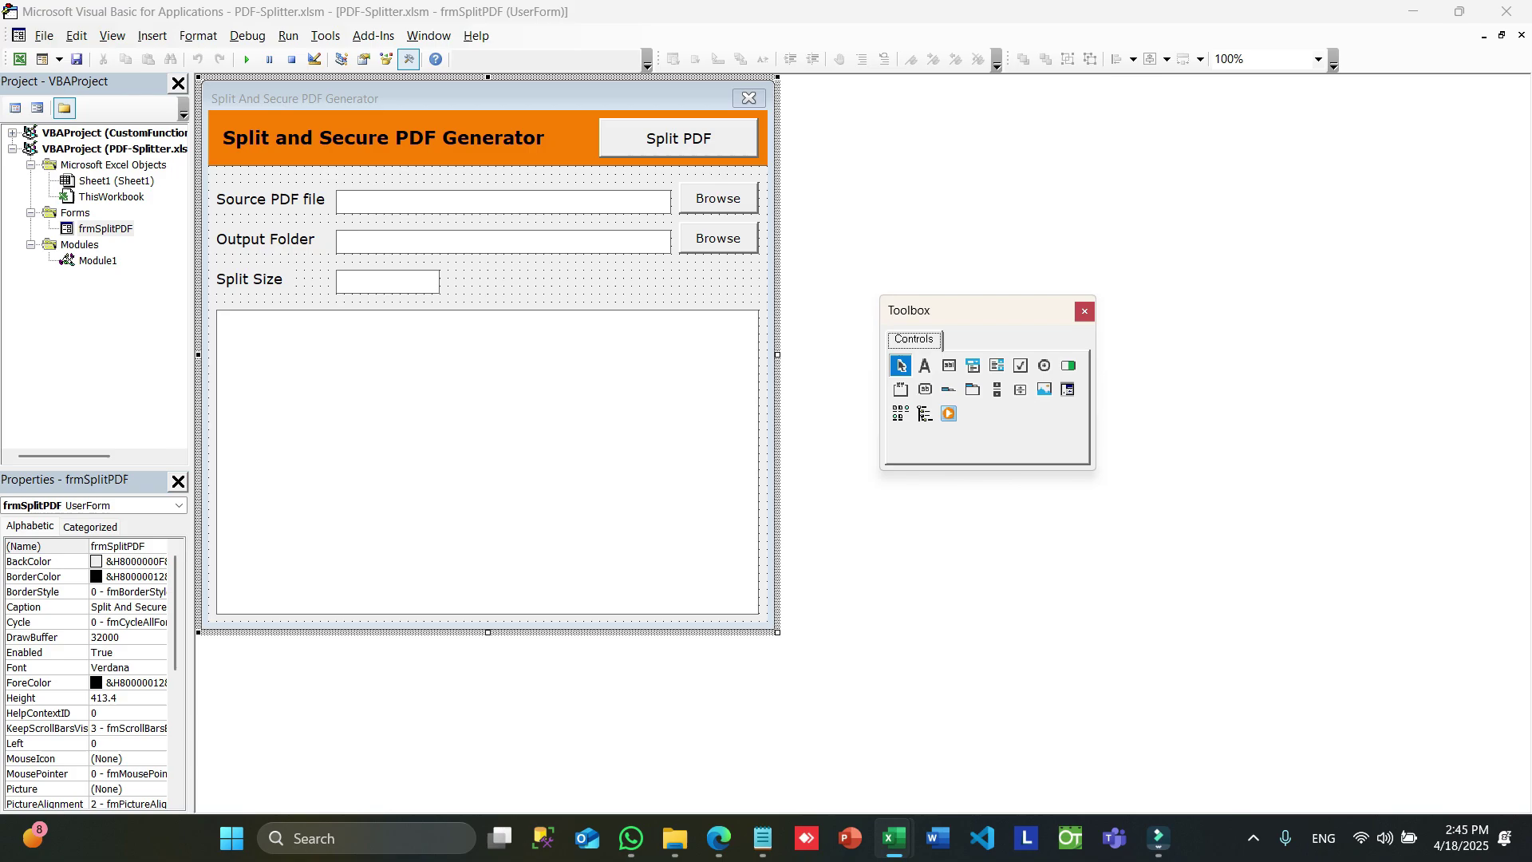
{"action": "double_click", "coordinate": [719, 199]}
{"action": "scroll", "coordinate": [871, 440], "scroll_direction": "down", "scroll_amount": 1}
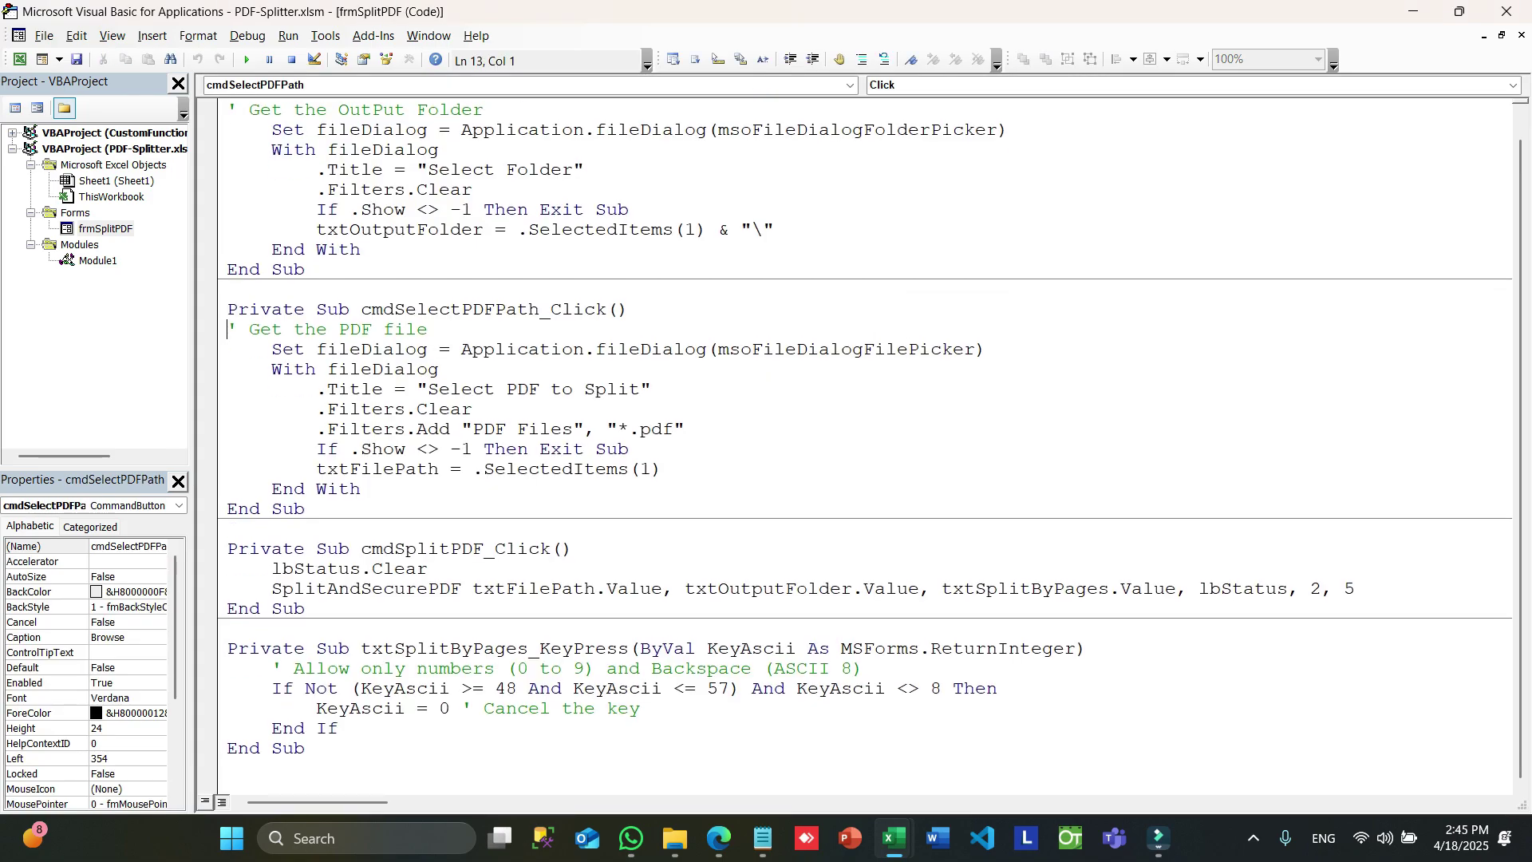
{"action": "scroll", "coordinate": [870, 441], "scroll_direction": "up", "scroll_amount": 1}
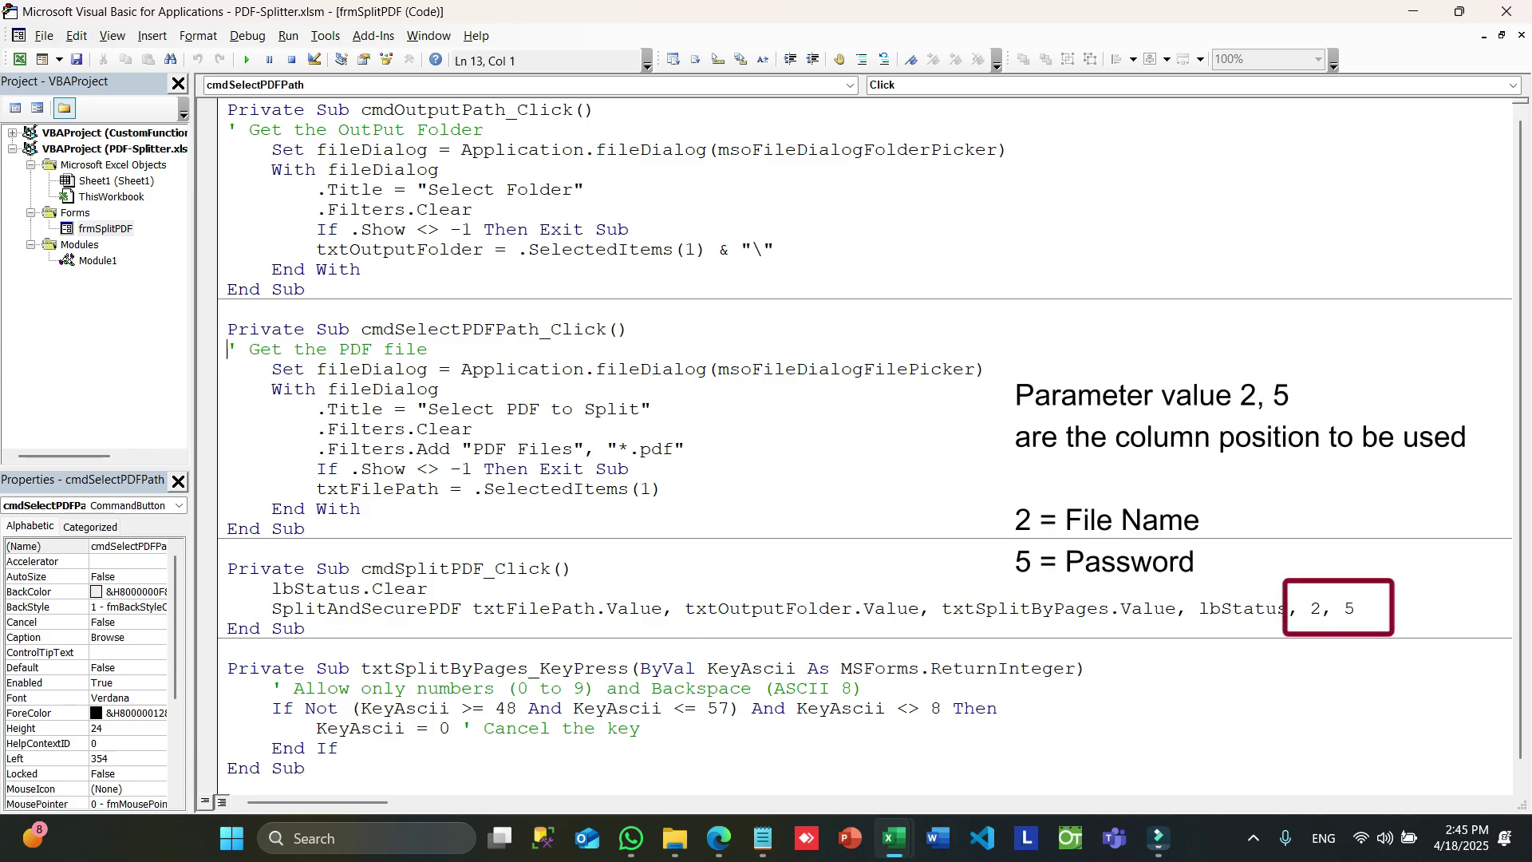
{"action": "double_click", "coordinate": [364, 609]}
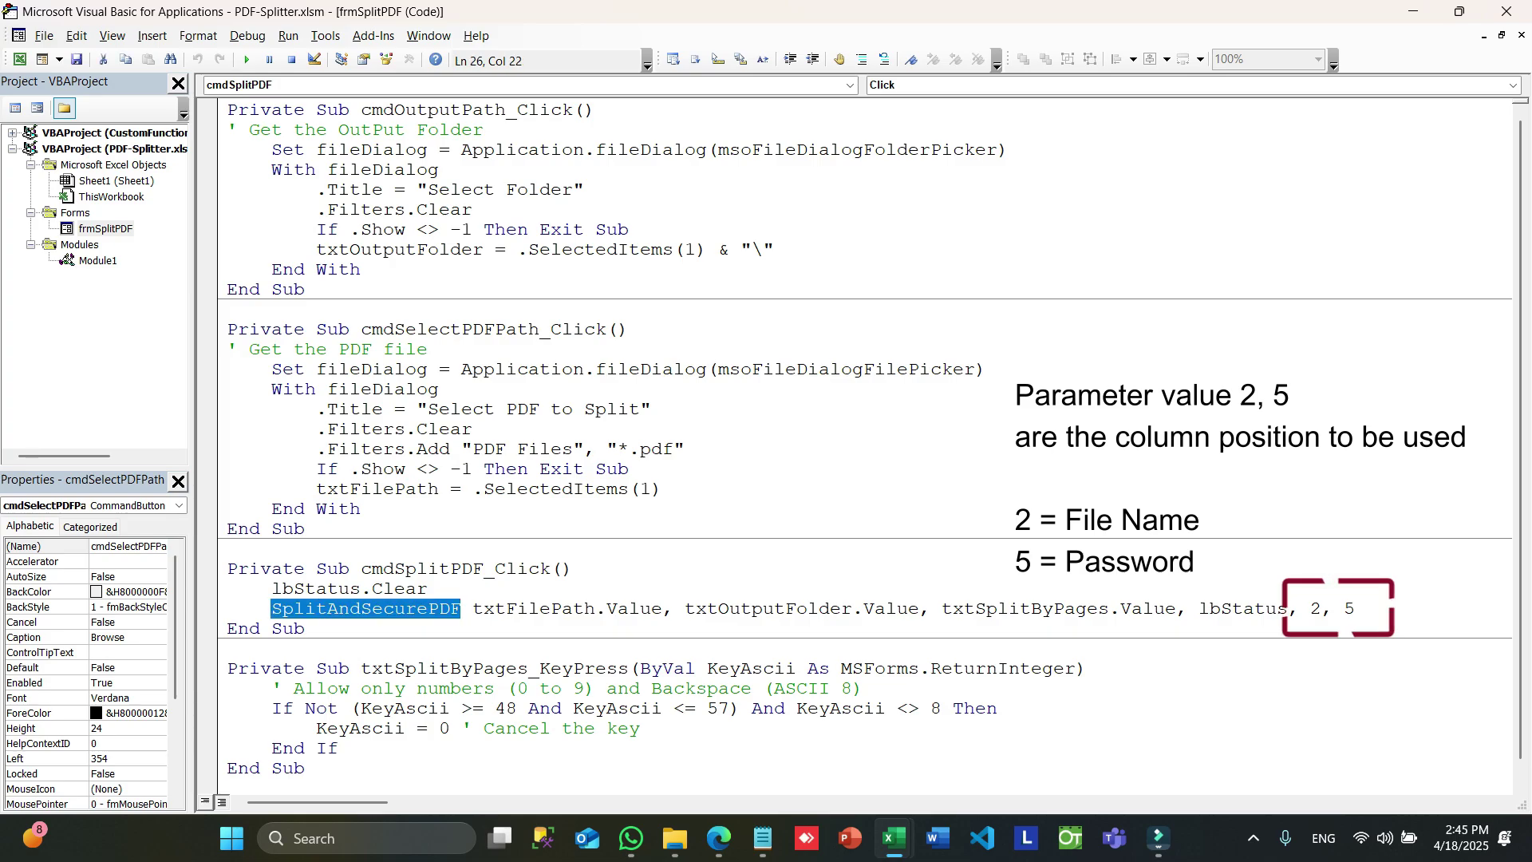
{"action": "left_click", "coordinate": [428, 707]}
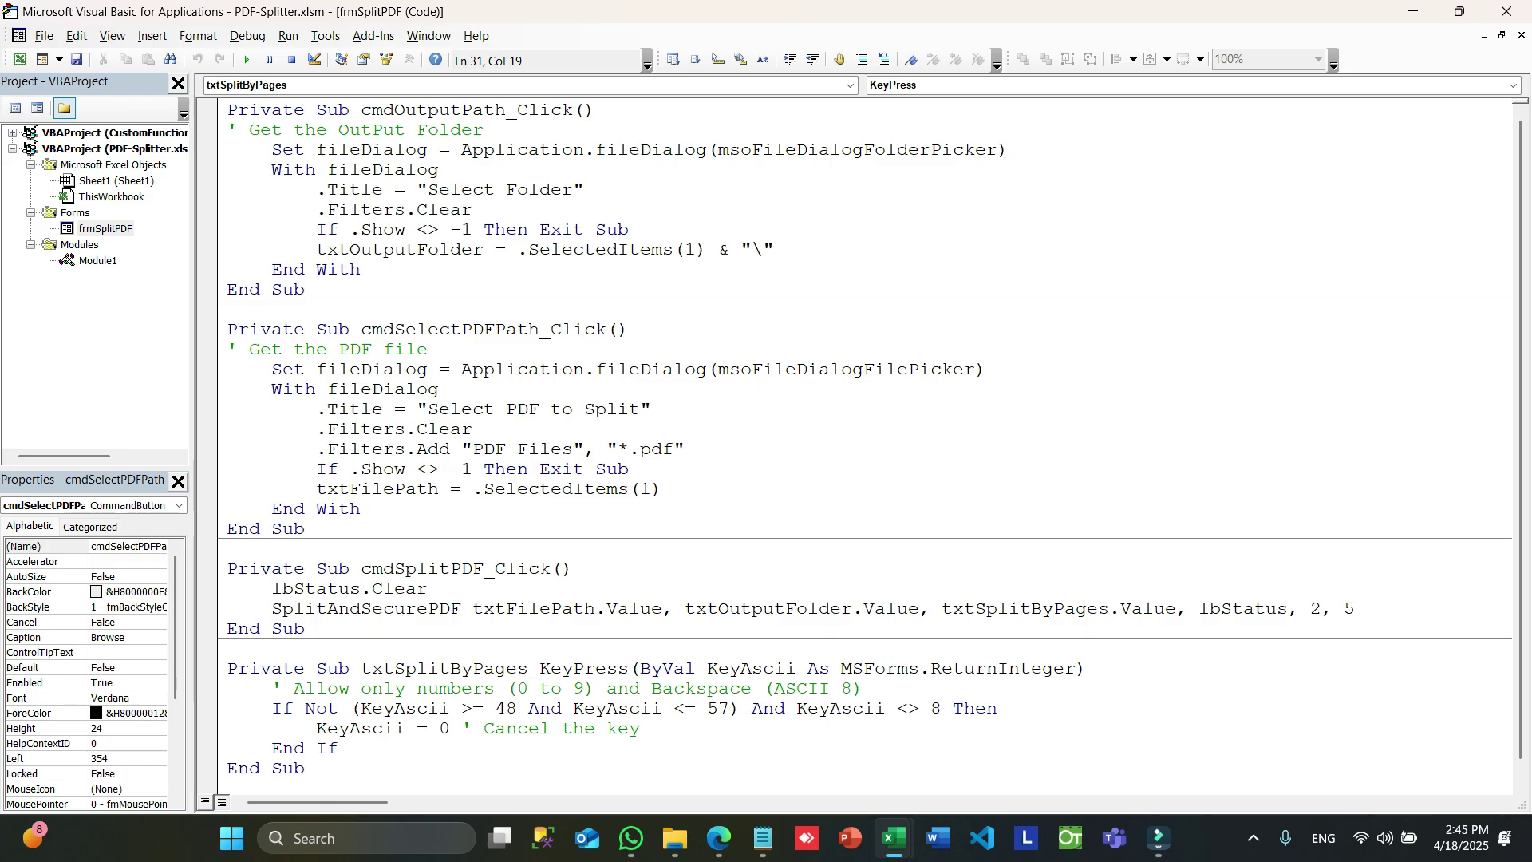
{"action": "left_click", "coordinate": [1413, 11]}
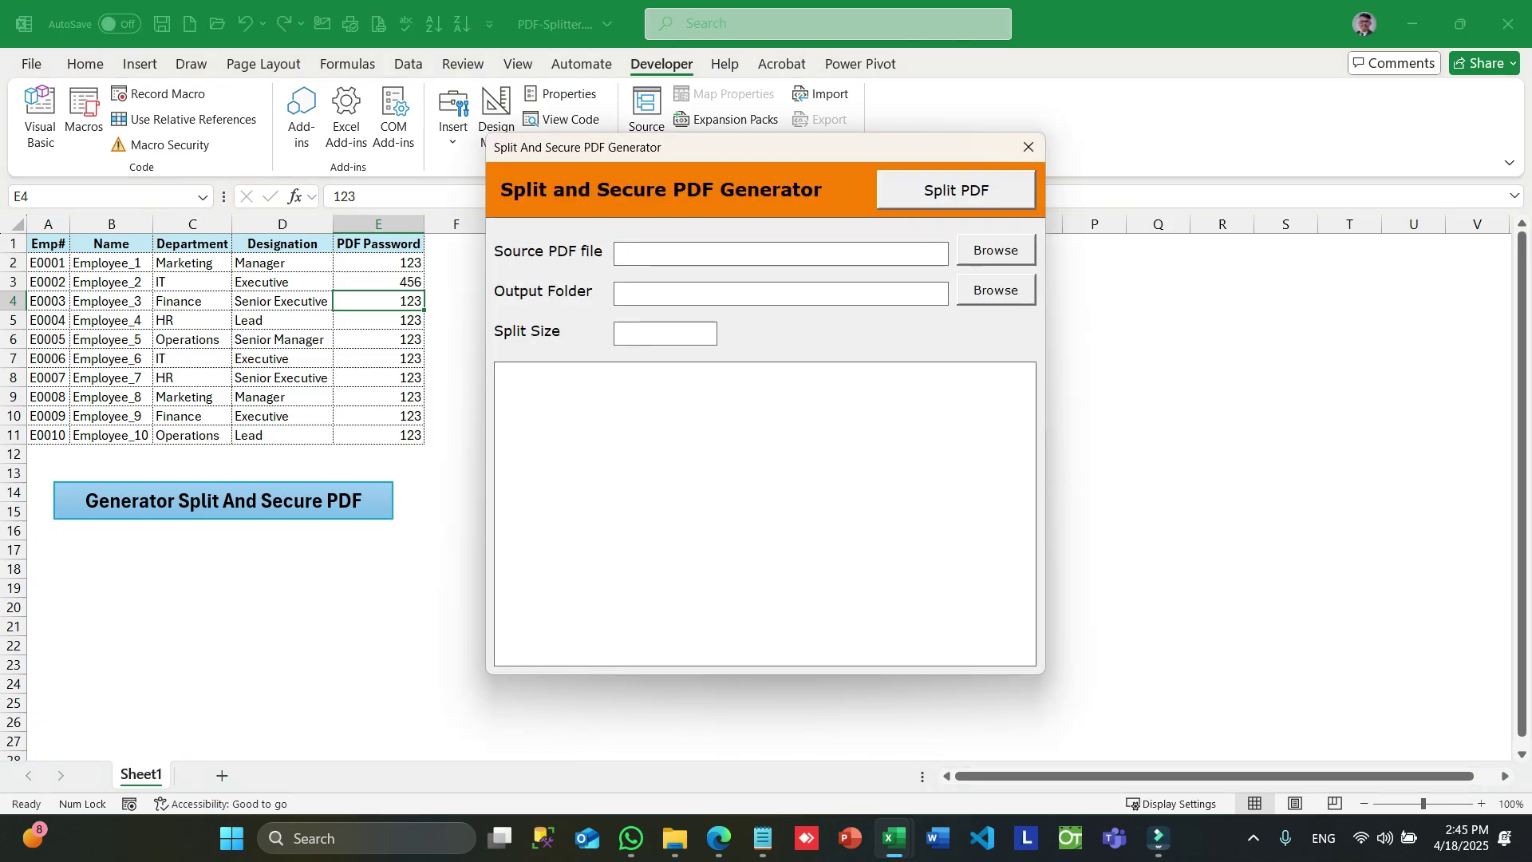
{"action": "type", "text": "111"}
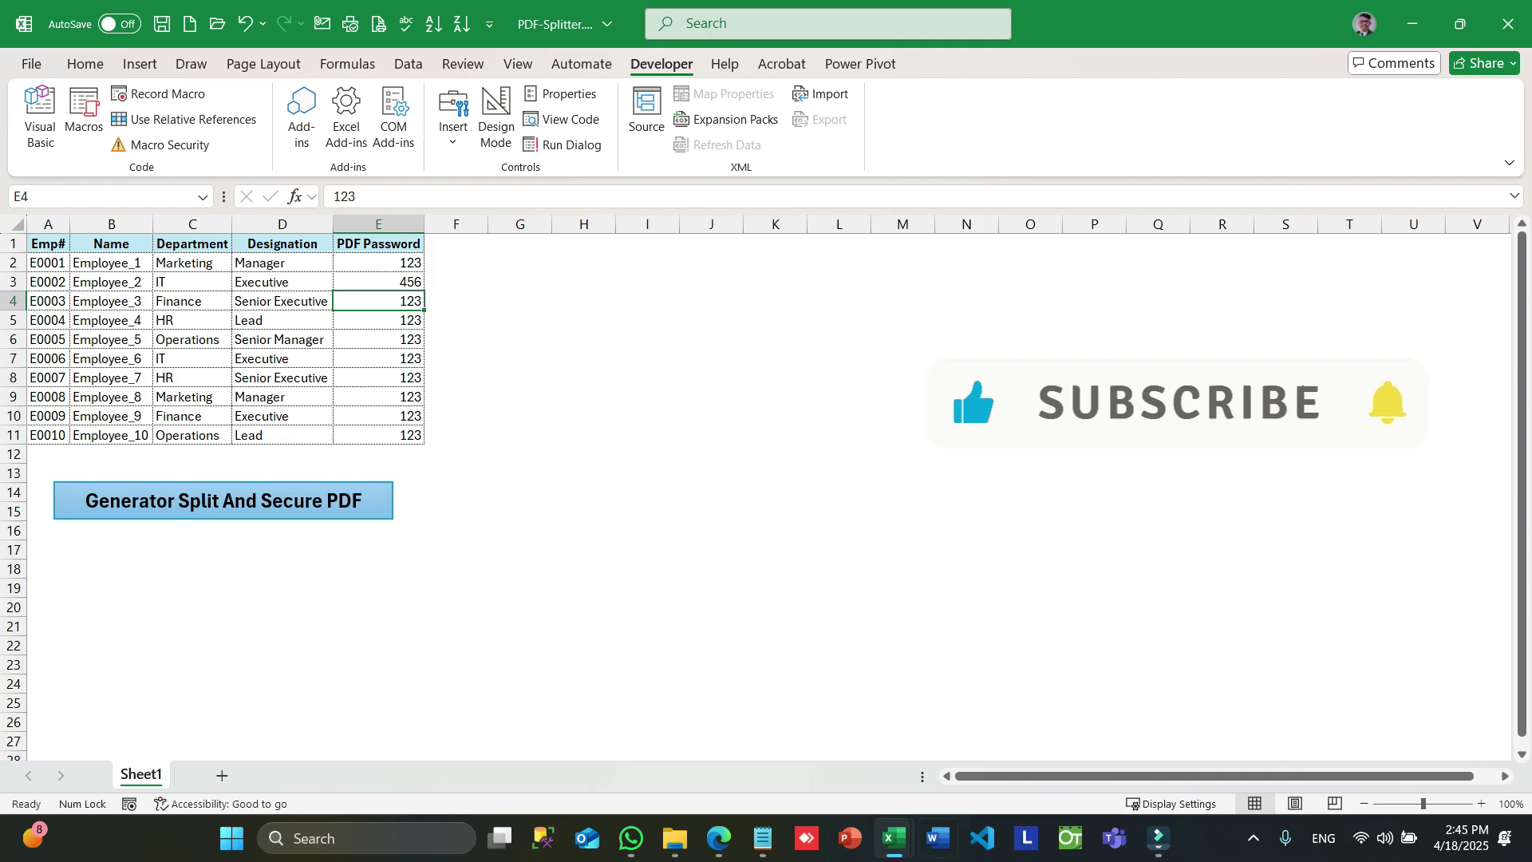
Return to the VBA editor and open Module1 to show the SplitAndSecurePDF code
{"action": "left_click", "coordinate": [993, 736]}
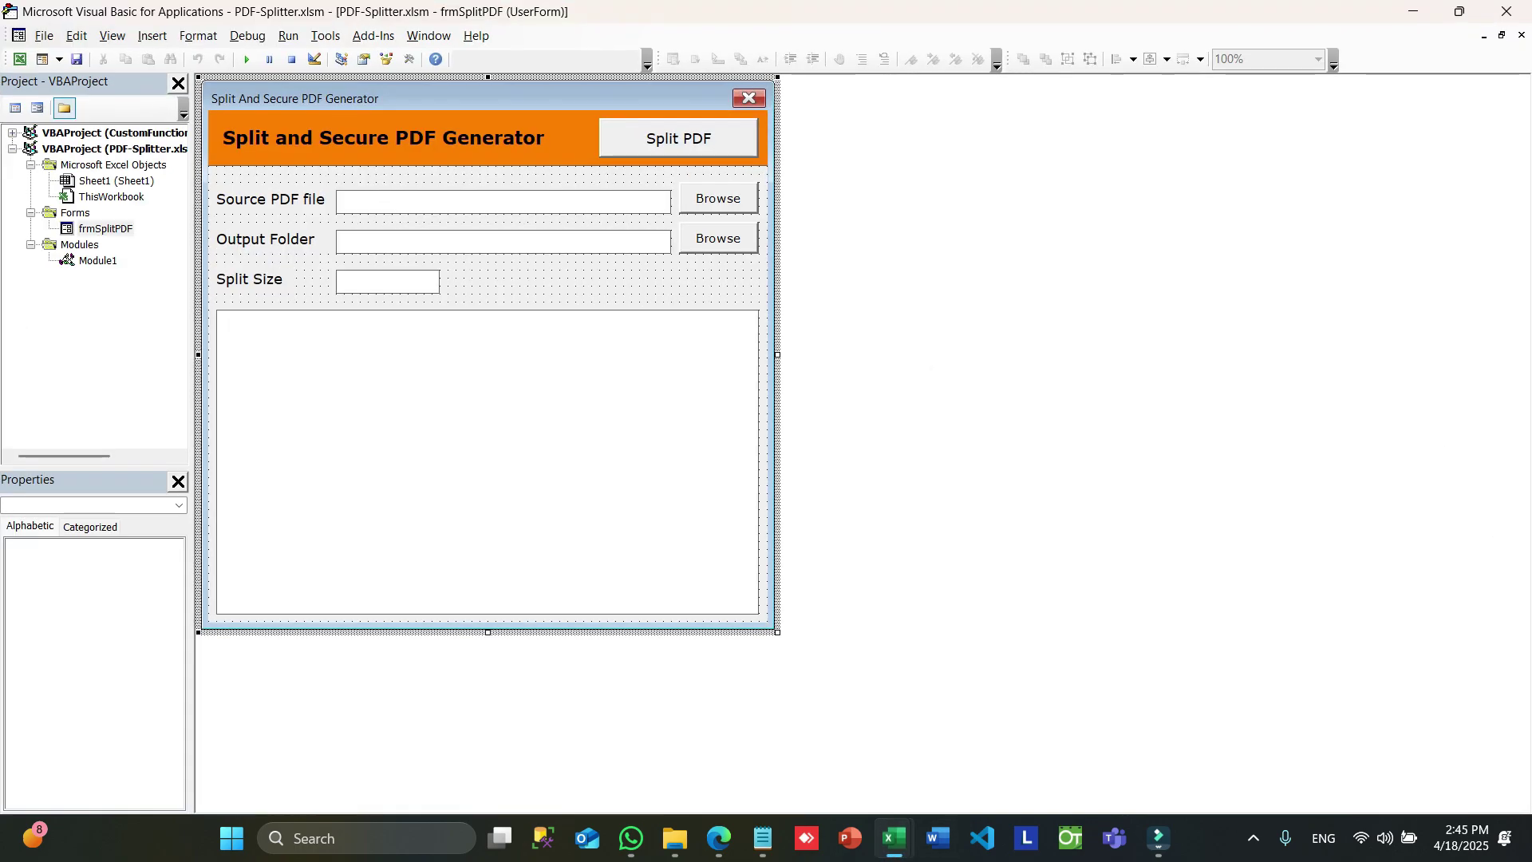
{"action": "double_click", "coordinate": [97, 260]}
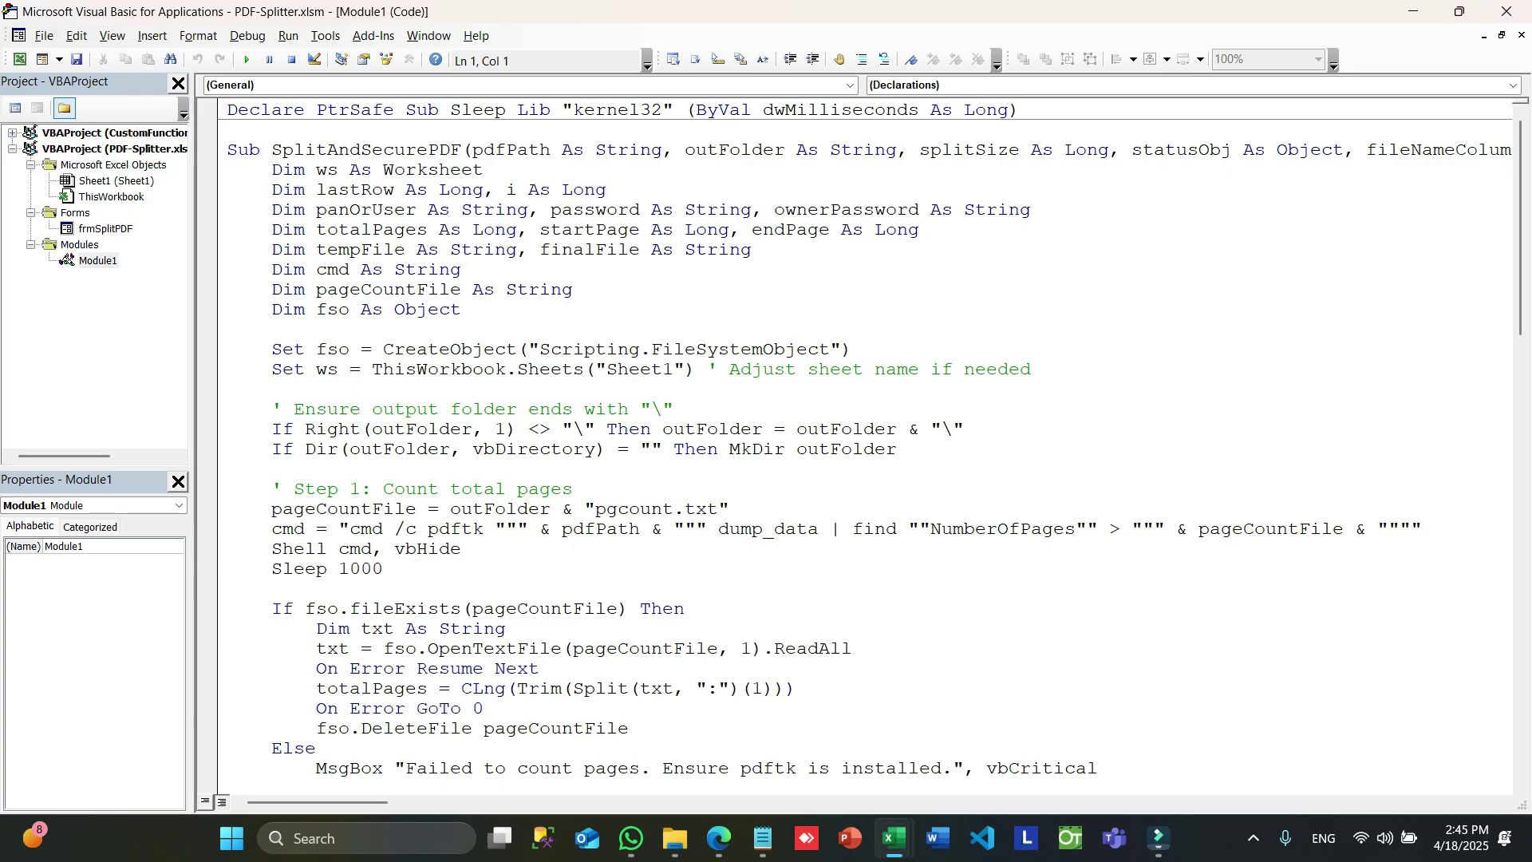
{"action": "scroll", "coordinate": [866, 438], "scroll_direction": "down", "scroll_amount": 1}
{"action": "scroll", "coordinate": [866, 439], "scroll_direction": "down", "scroll_amount": 5}
{"action": "scroll", "coordinate": [865, 439], "scroll_direction": "up", "scroll_amount": 6}
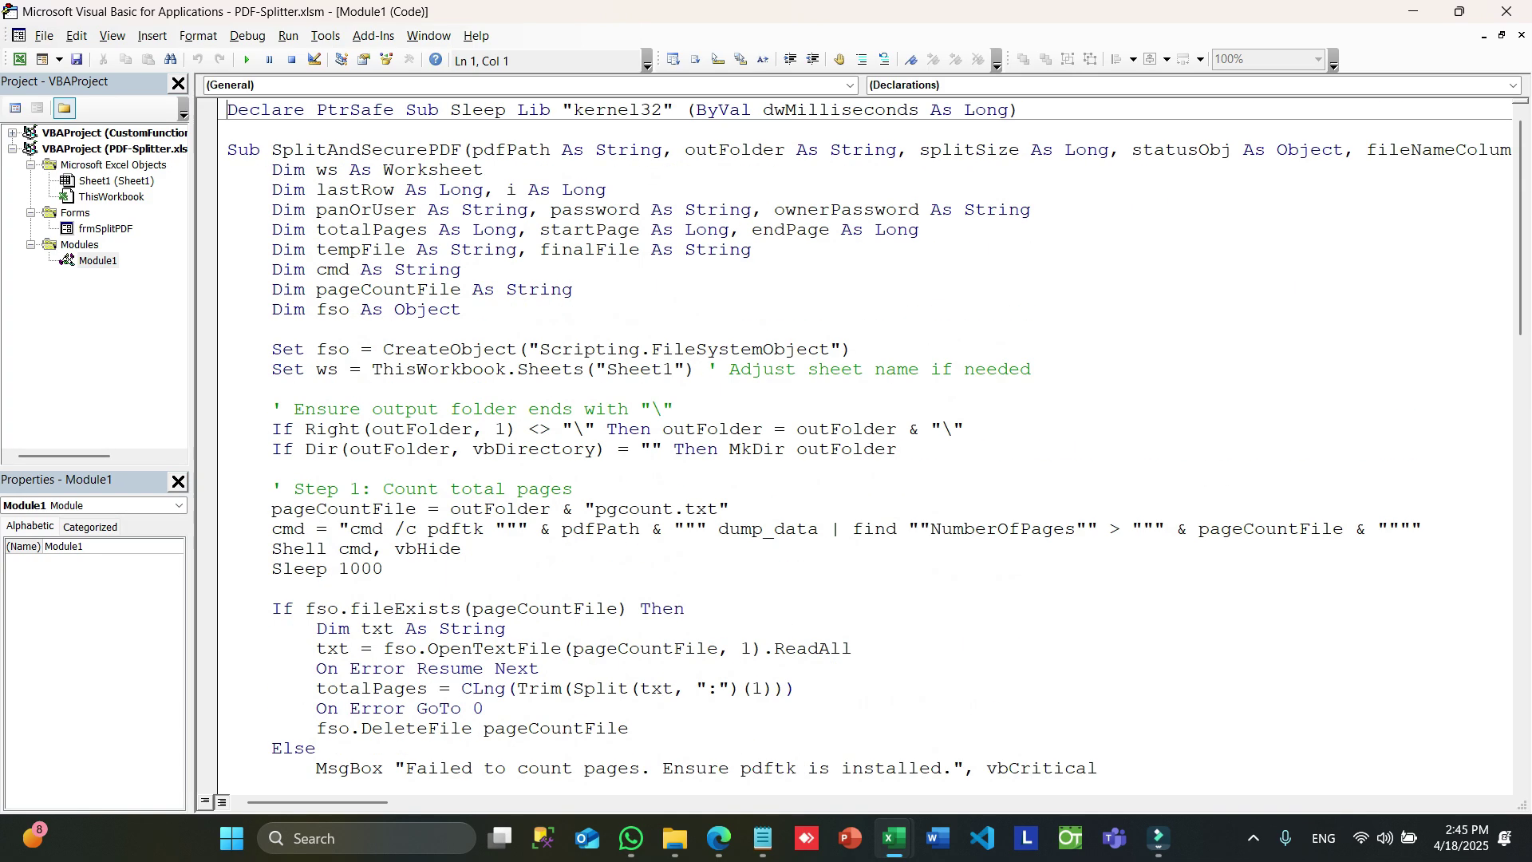